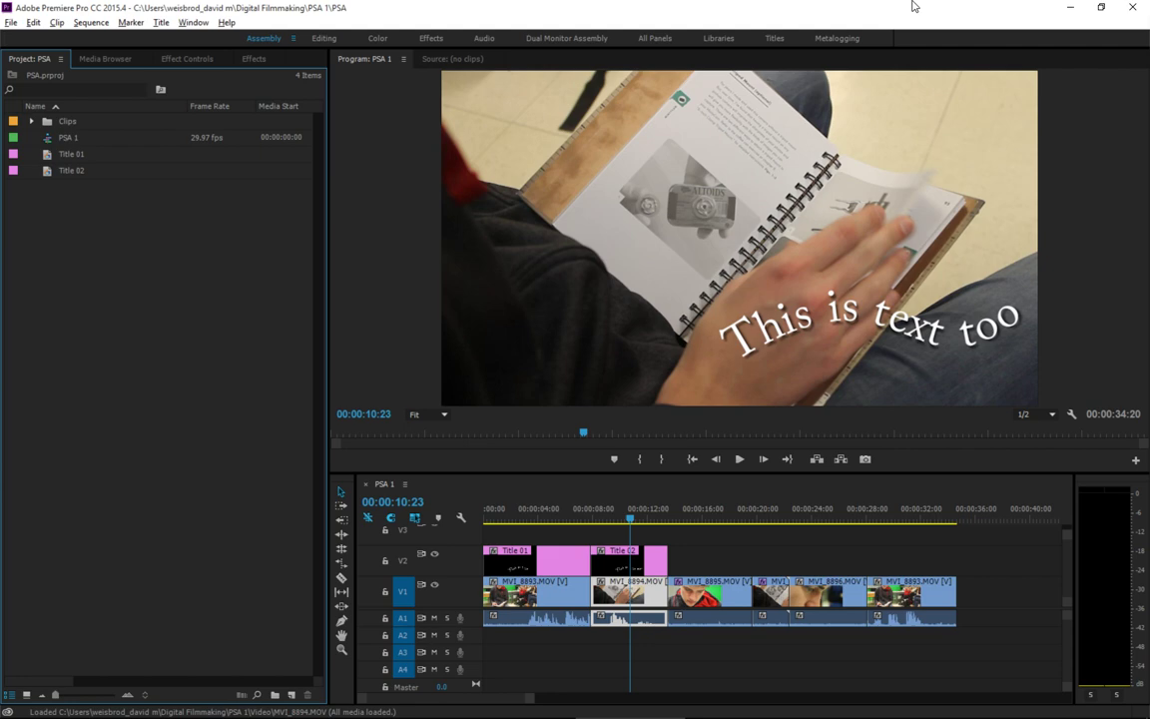
# Copy the Desktop MP3s '01 The Birth And Death Of The Day' and '05 Catastrophe And The Cure'.
pyautogui.hotkey('alt', 'Tab')
pyautogui.hotkey('alt', 'Tab')
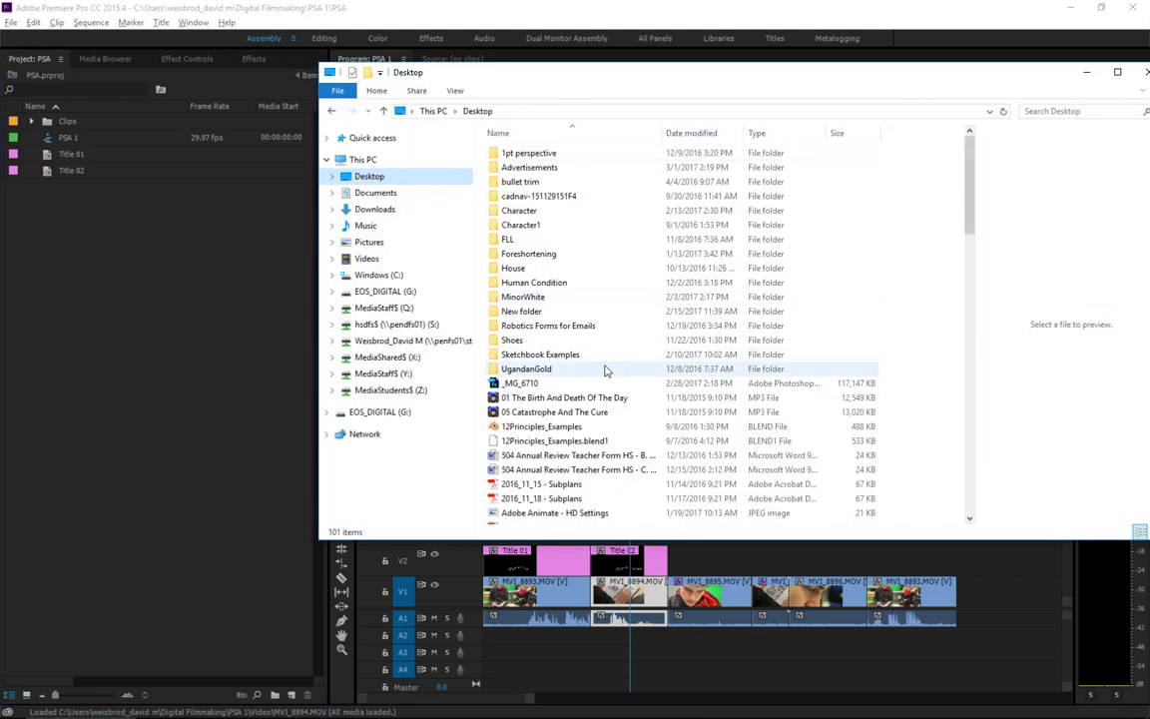
pyautogui.click(594, 398)
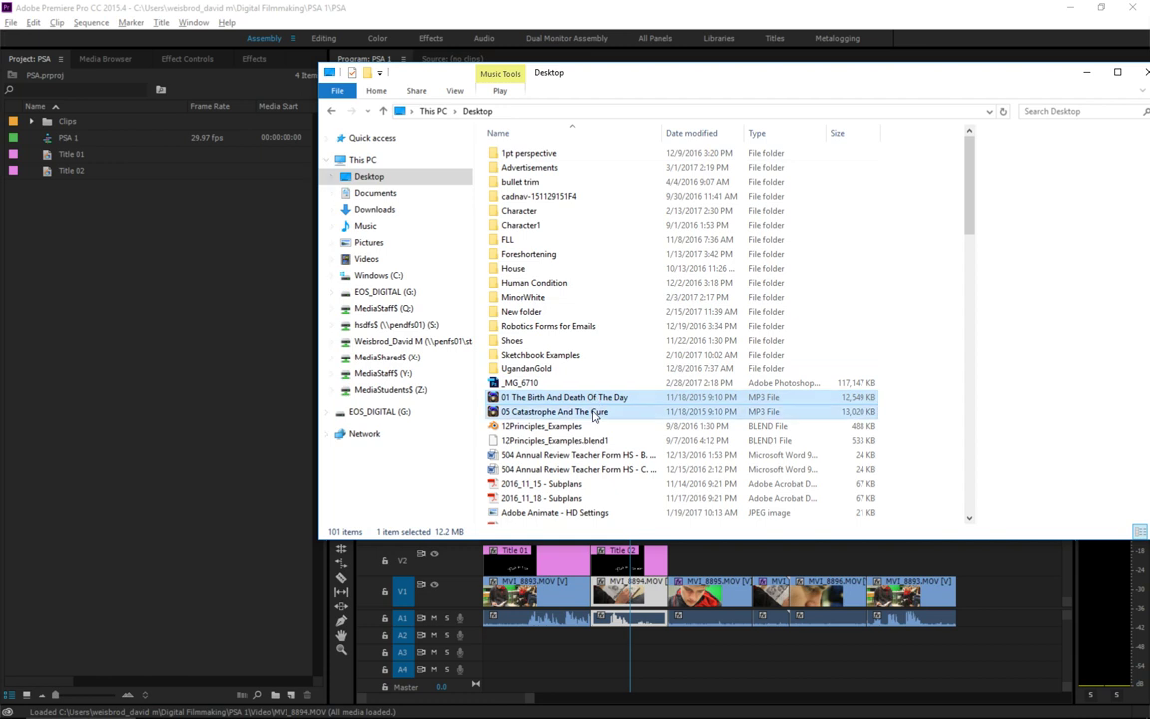
pyautogui.keyDown('shift'); pyautogui.click(599, 412); pyautogui.keyUp('shift')
pyautogui.rightClick(585, 398)
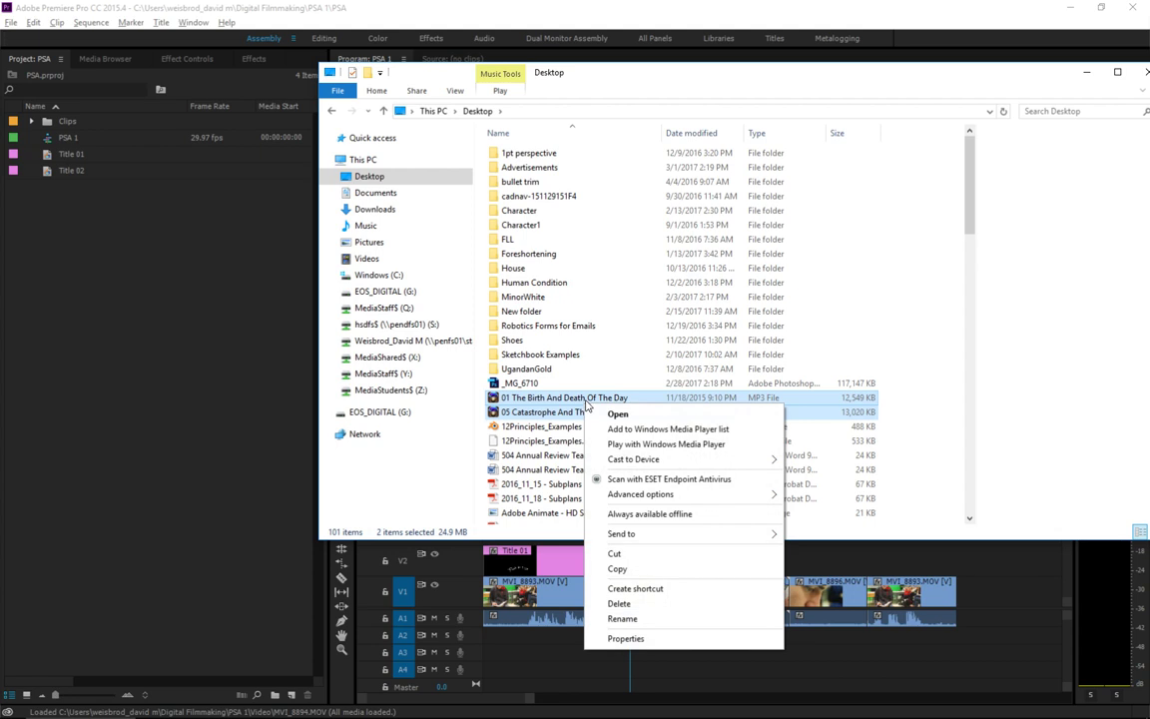
pyautogui.click(618, 568)
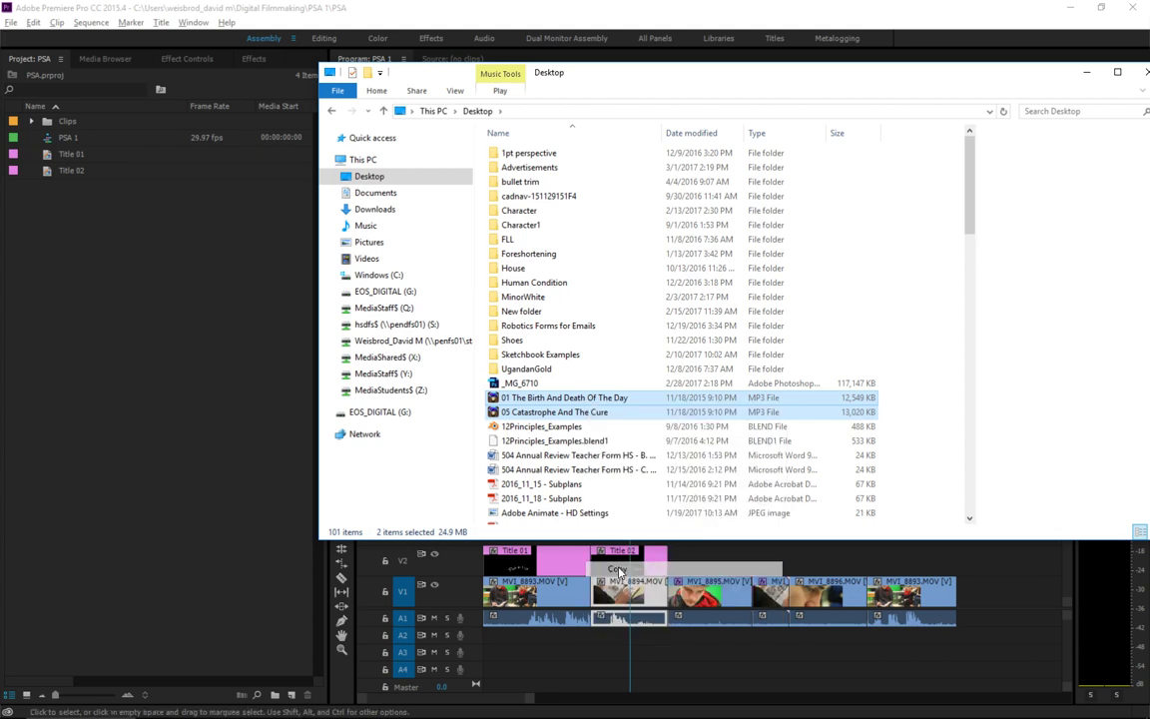
# Navigate to C:\Users\...\Digital Filmmaking\PSA 1 in File Explorer.
pyautogui.click(367, 274)
pyautogui.doubleClick(566, 211)
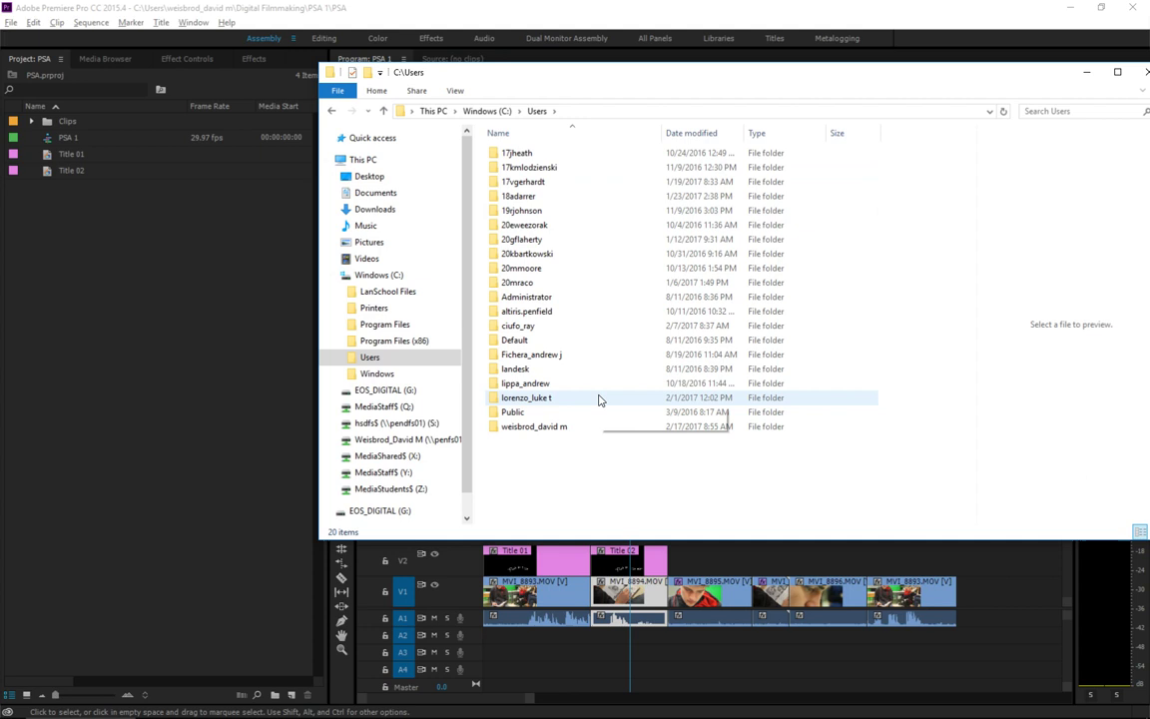
pyautogui.doubleClick(585, 429)
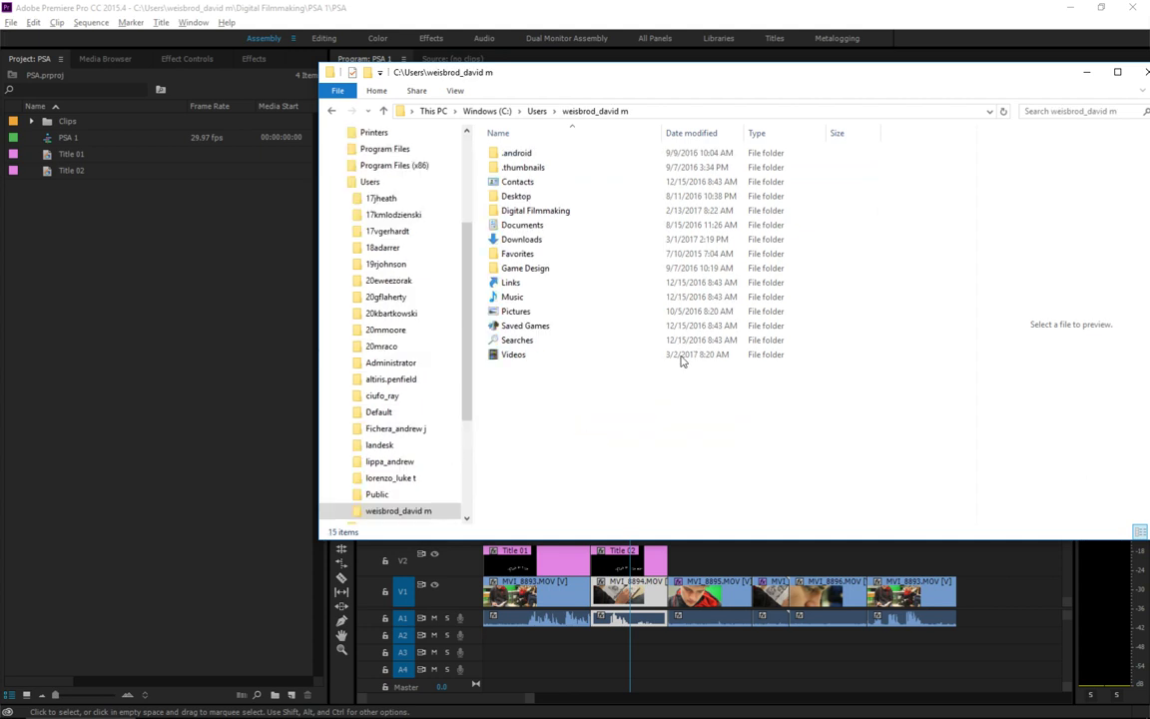
pyautogui.doubleClick(577, 212)
pyautogui.doubleClick(562, 155)
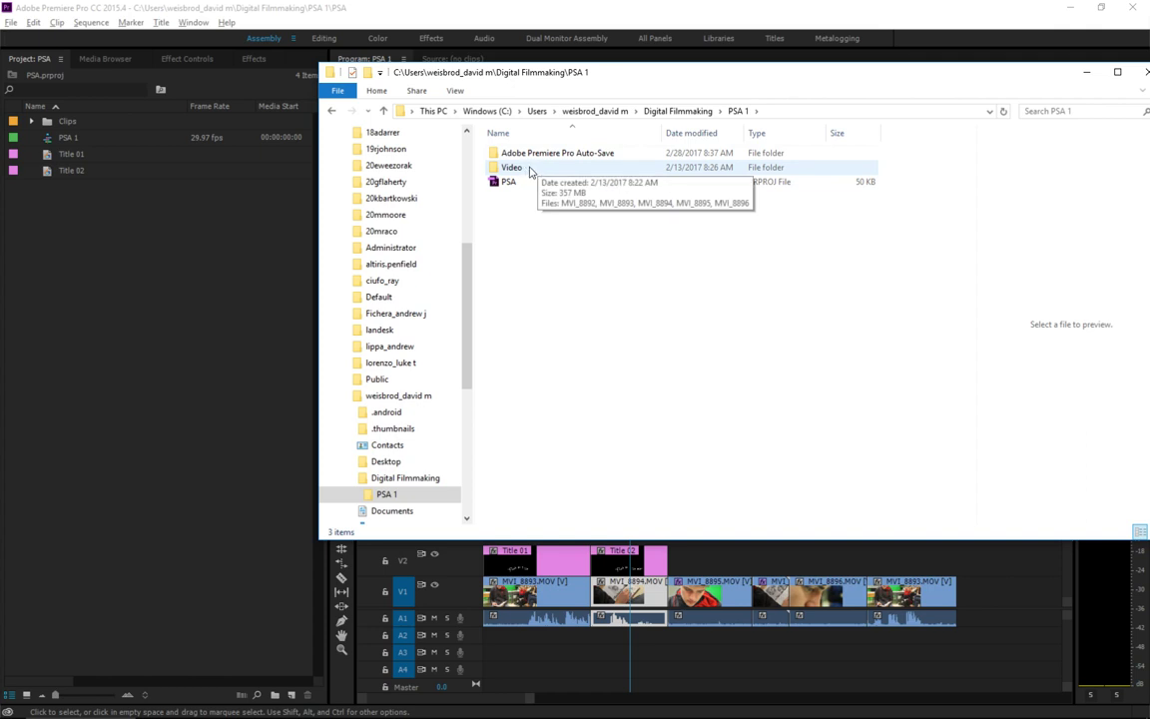
# Create a new folder named 'Audio' inside PSA 1.
pyautogui.rightClick(552, 358)
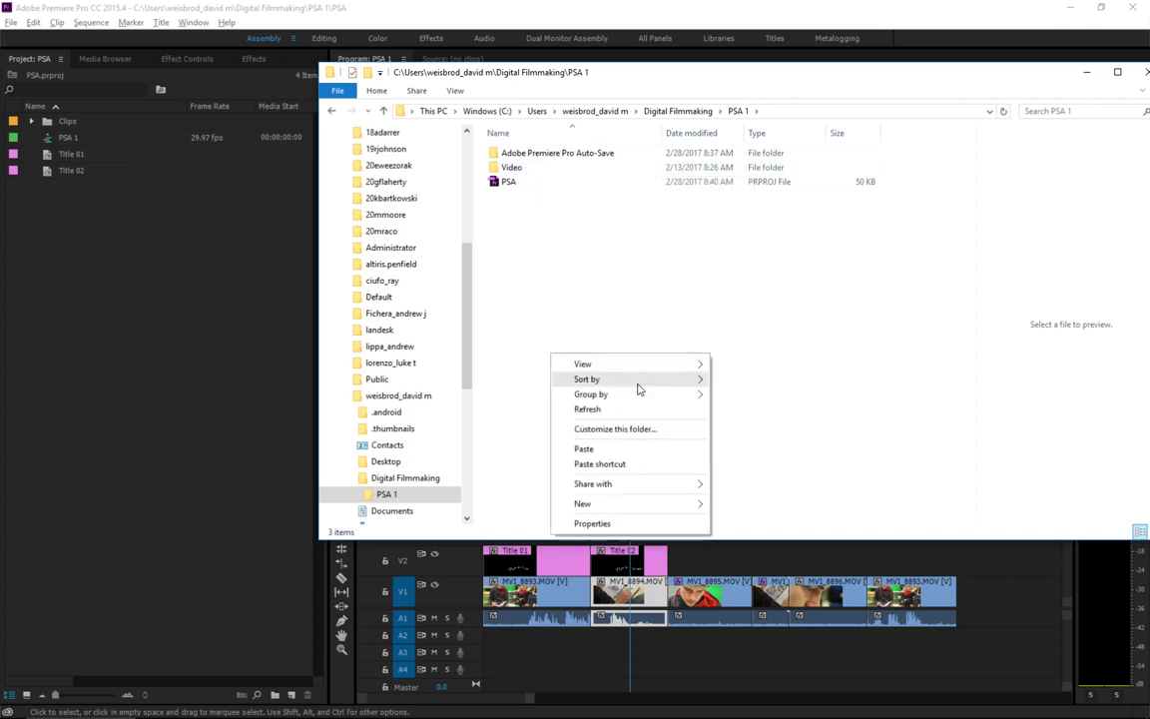
pyautogui.moveTo(664, 504)
pyautogui.click(739, 501)
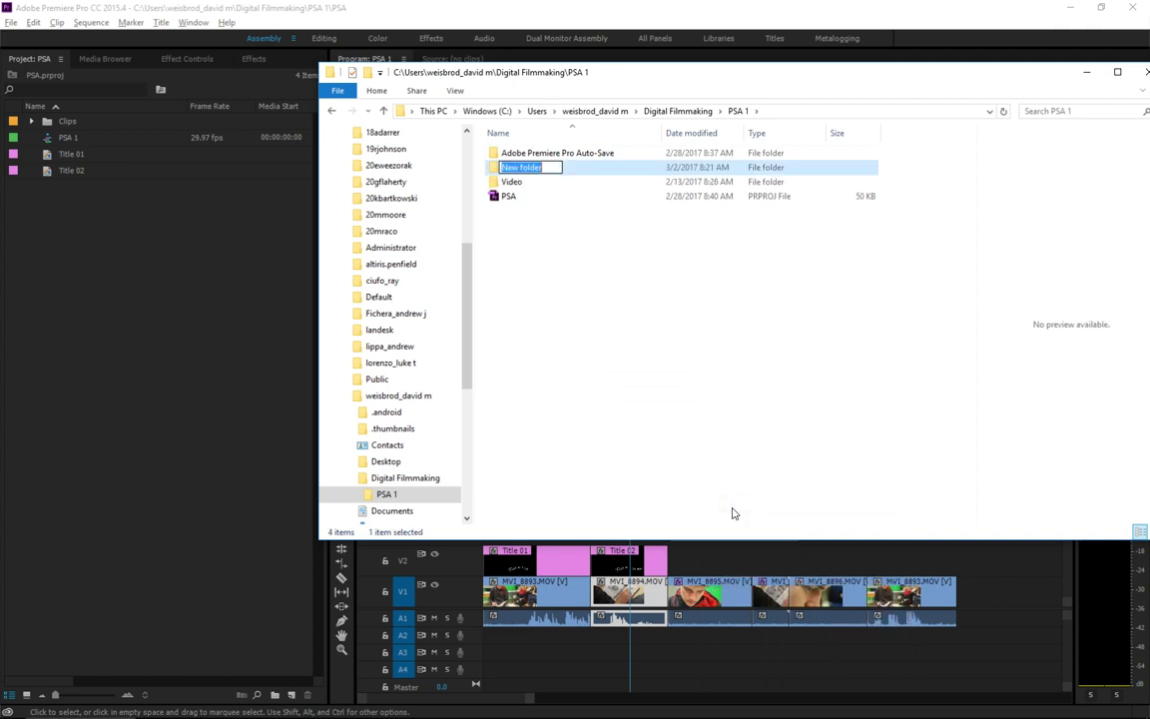
pyautogui.write('Audio')
pyautogui.press('Return')
pyautogui.press('Return')
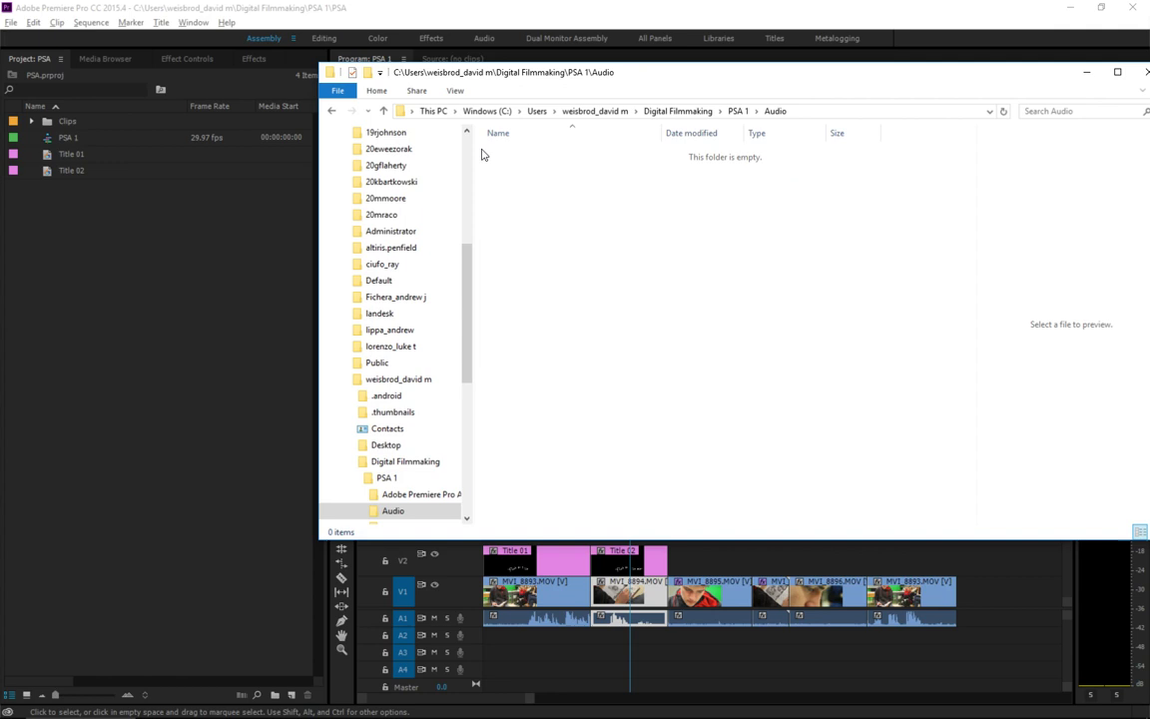
# Paste the two copied songs into the Audio folder and move the Explorer window aside.
pyautogui.rightClick(598, 231)
pyautogui.click(667, 322)
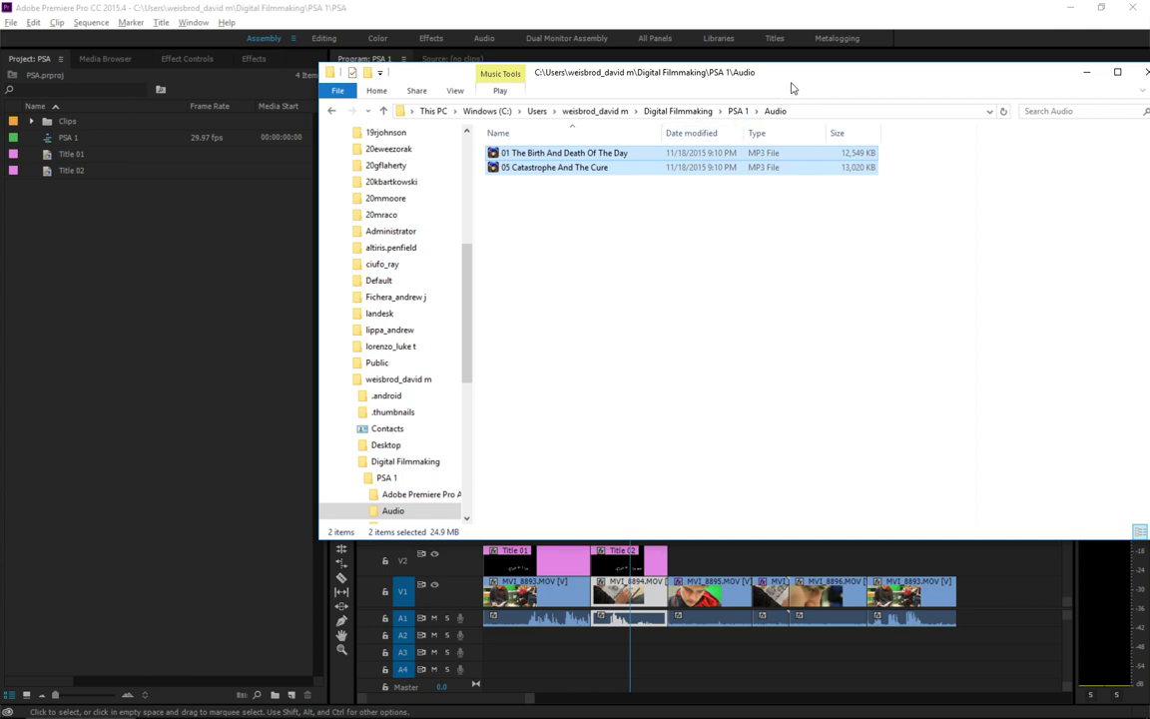
pyautogui.moveTo(792, 86); pyautogui.dragTo(619, 158)
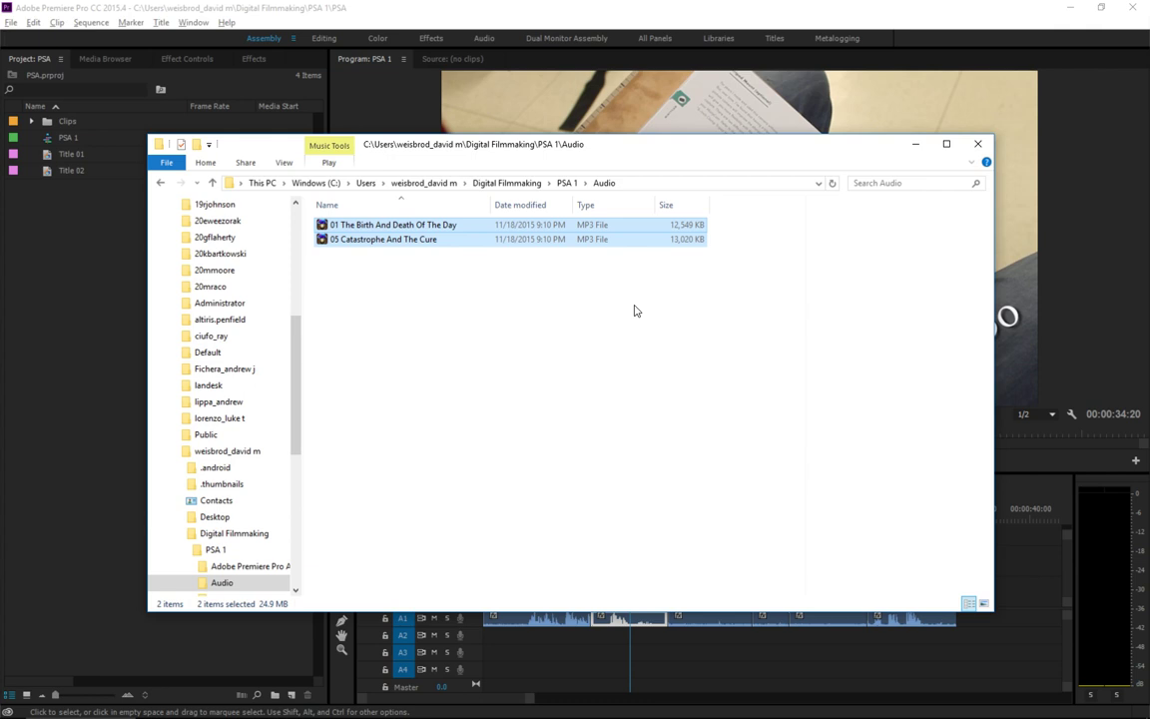
# In Premiere's Media Browser, go to PSA 1 > Audio to list both MP3 songs.
pyautogui.click(403, 11)
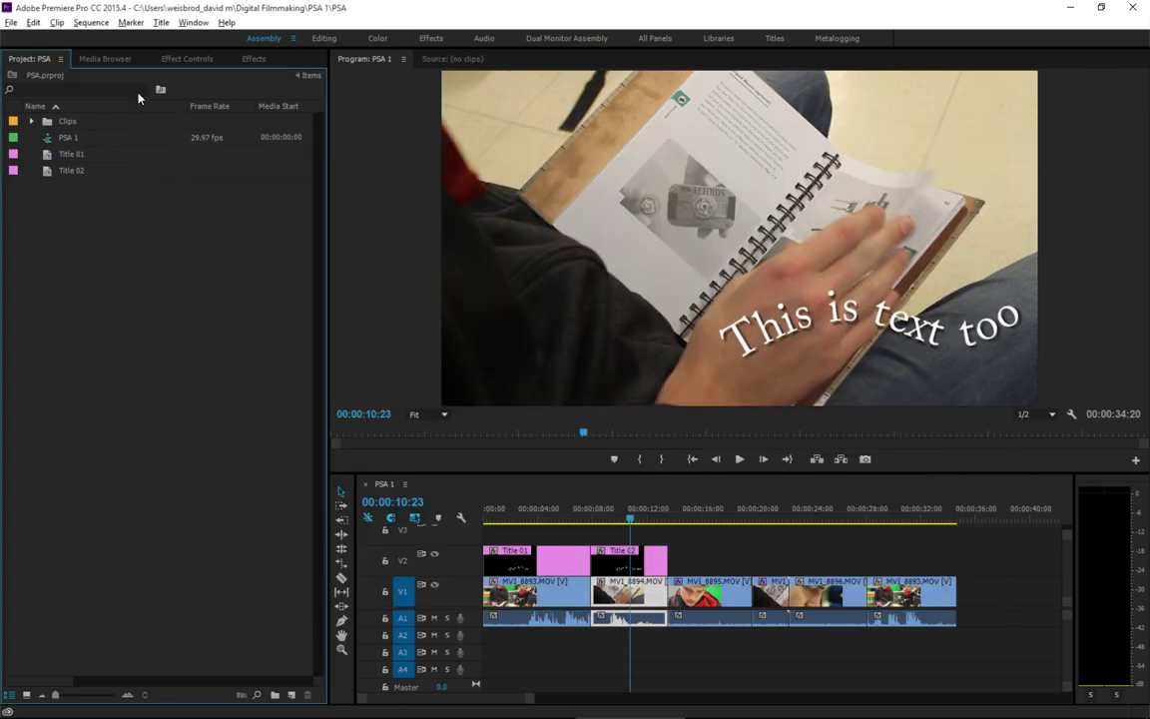
pyautogui.click(105, 59)
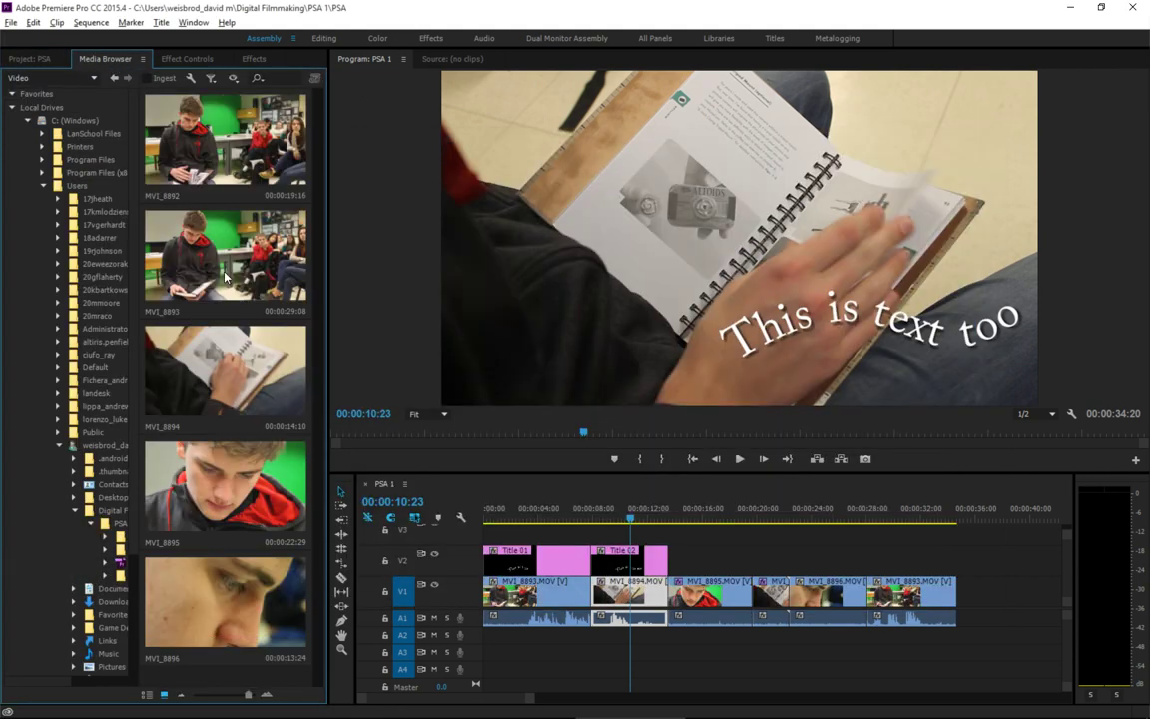
pyautogui.click(74, 683)
pyautogui.moveTo(75, 687); pyautogui.dragTo(100, 677)
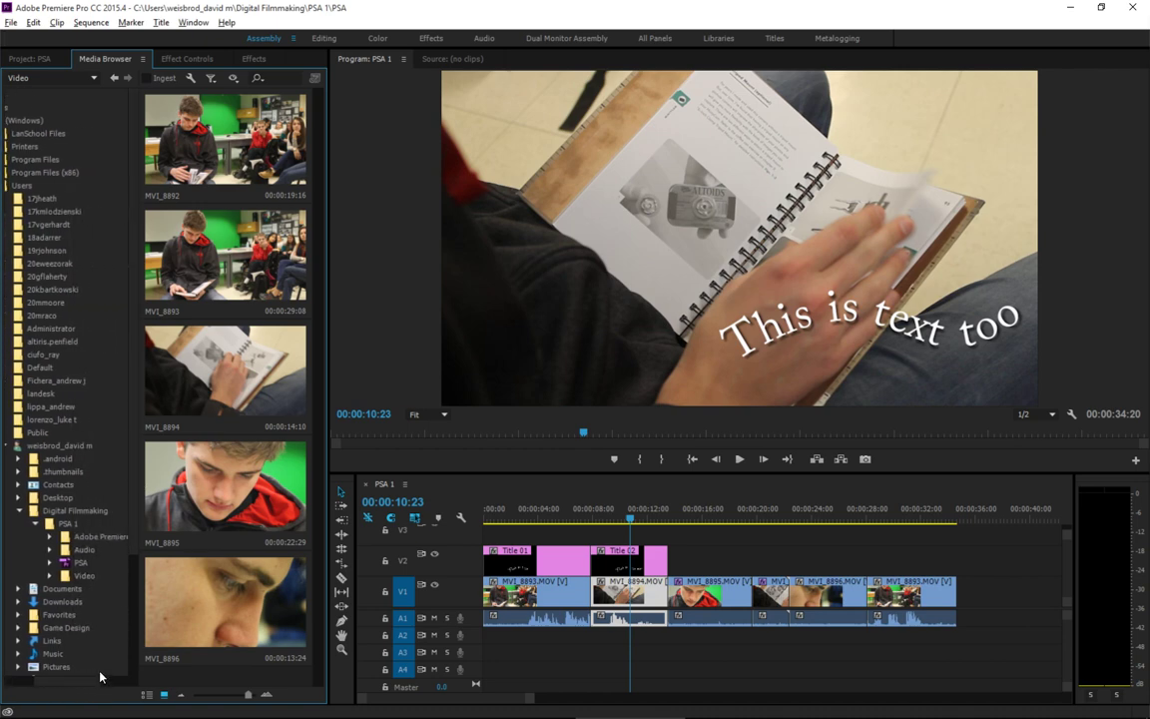
pyautogui.click(97, 551)
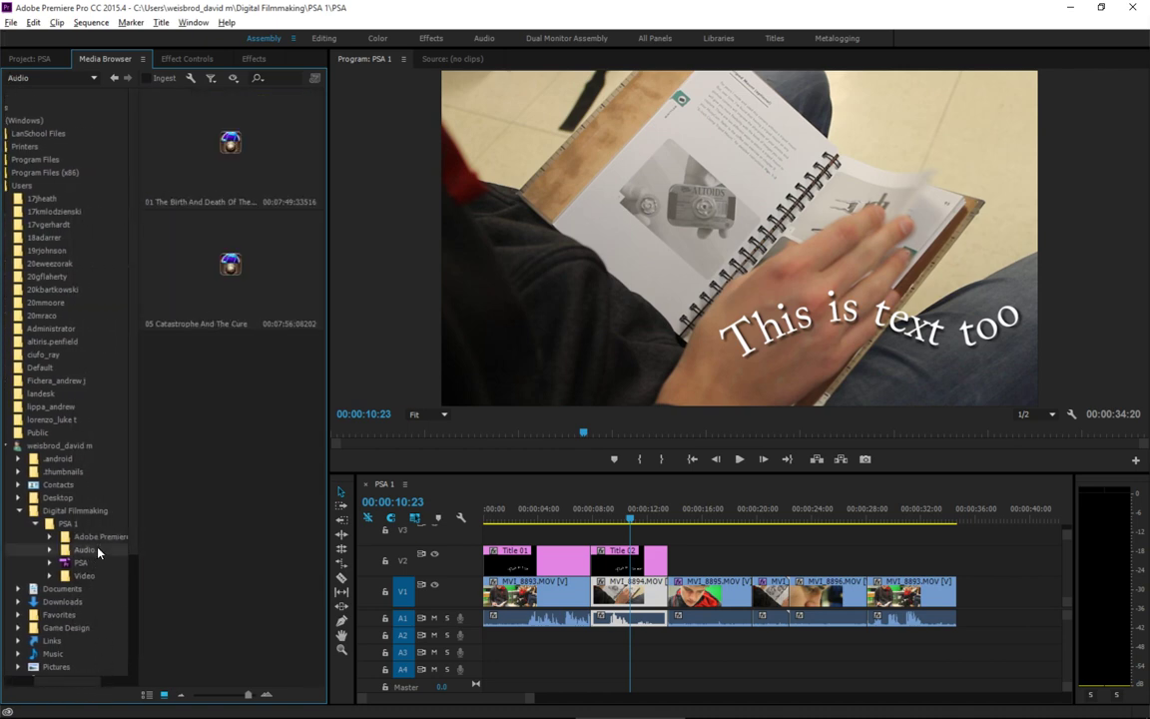
# Place '01 The Birth And Death Of The Day' on A1 after the last video clip, undoing an A4 drop.
pyautogui.click(231, 140)
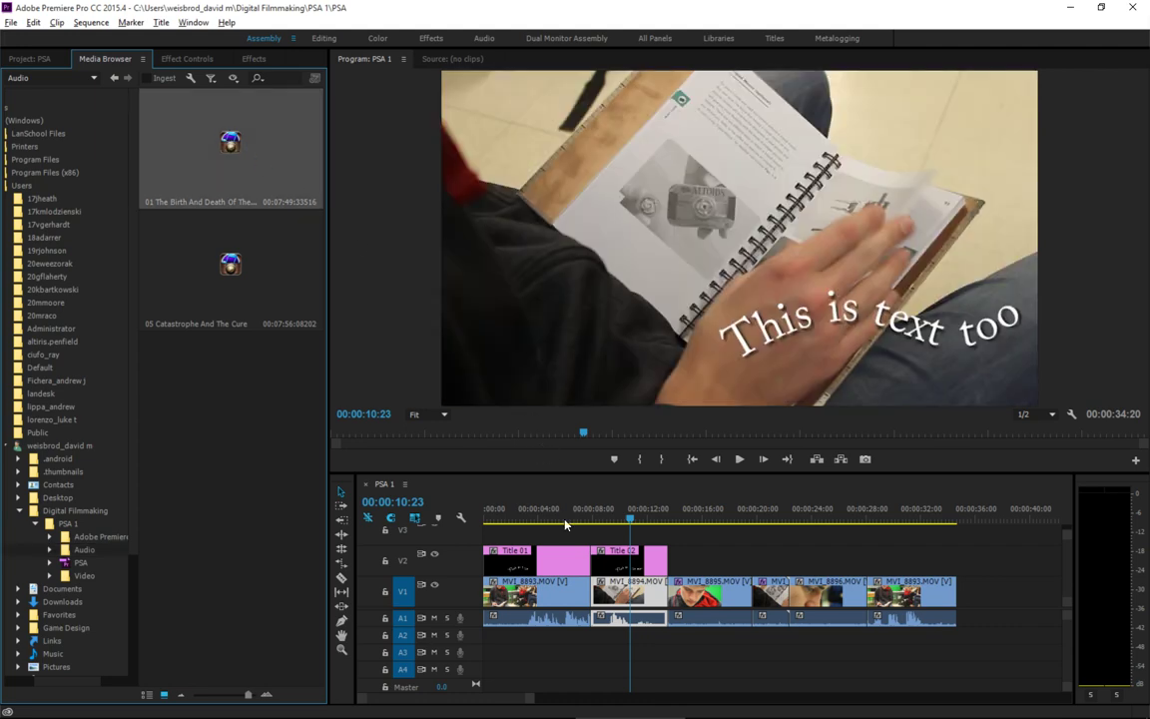
pyautogui.moveTo(565, 525); pyautogui.dragTo(489, 672)
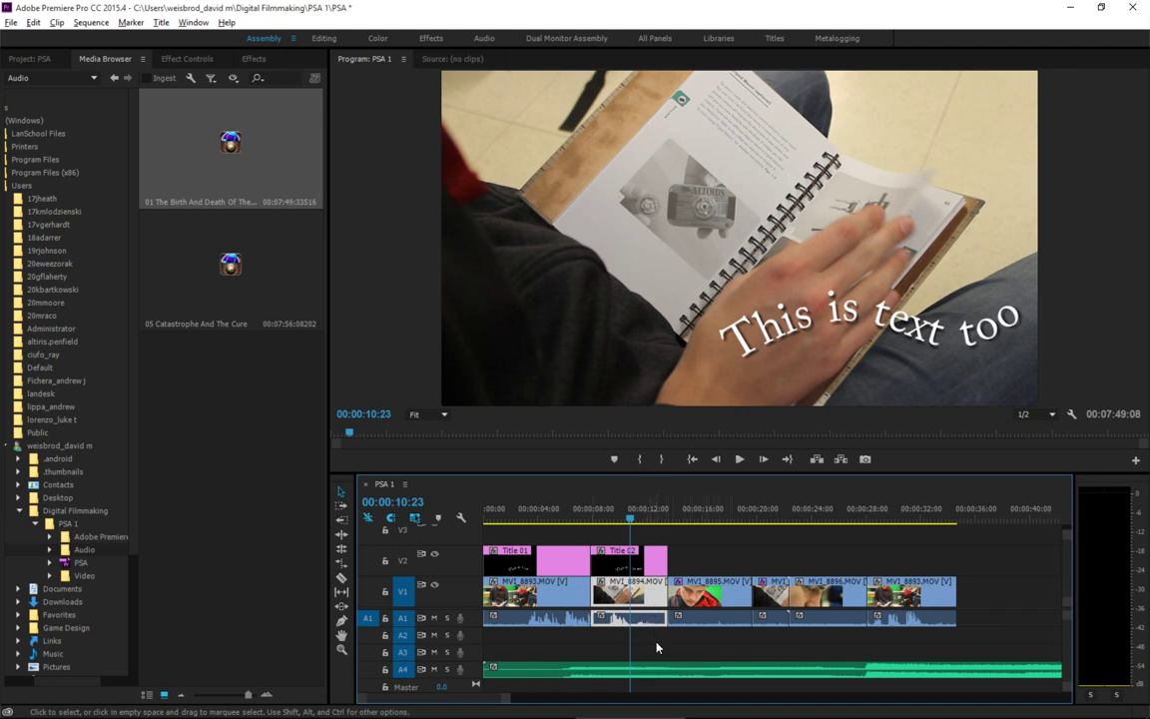
pyautogui.hotkey('ctrl', 'z')
pyautogui.moveTo(247, 147); pyautogui.dragTo(1043, 619)
pyautogui.scroll(-3, 869, 647)
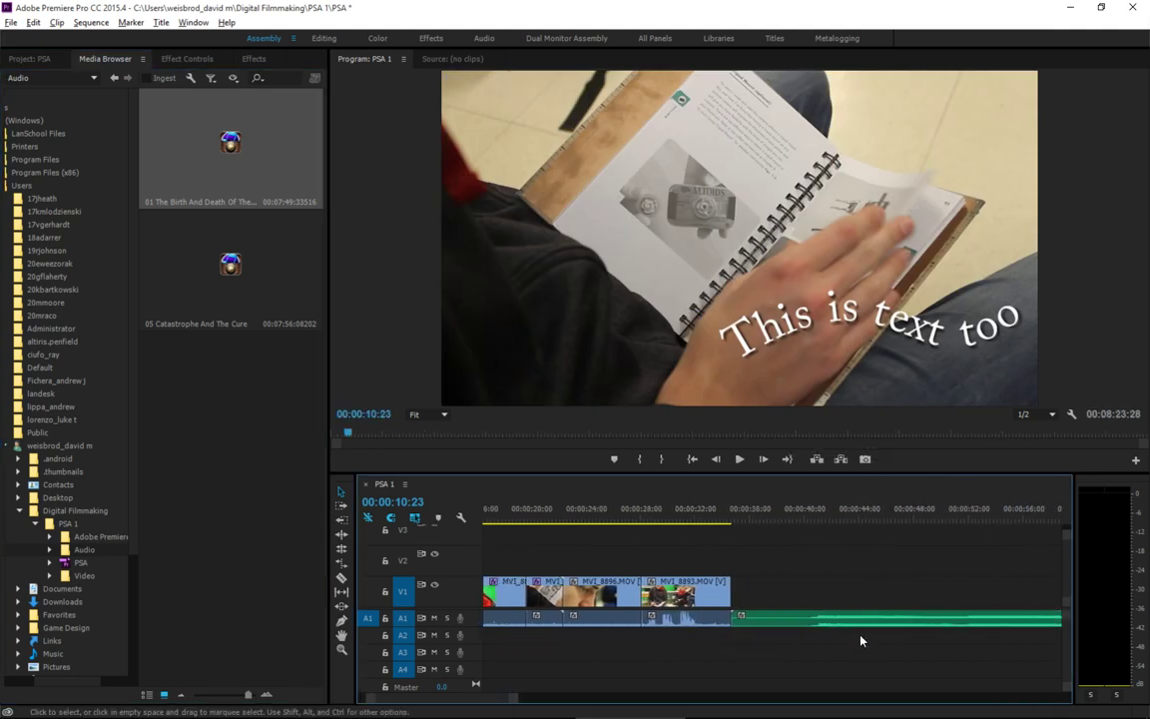
# Preview MVI_8893 from the Video folder and add it to the end of the sequence.
pyautogui.click(84, 574)
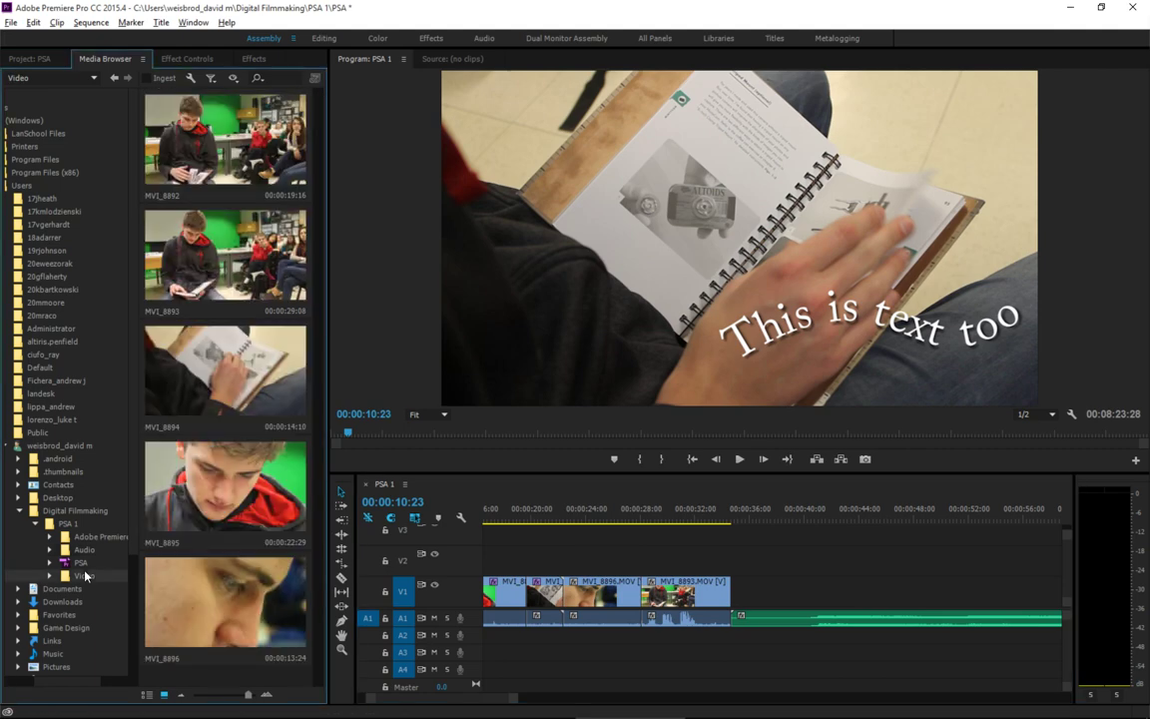
pyautogui.moveTo(210, 254); pyautogui.dragTo(228, 275)
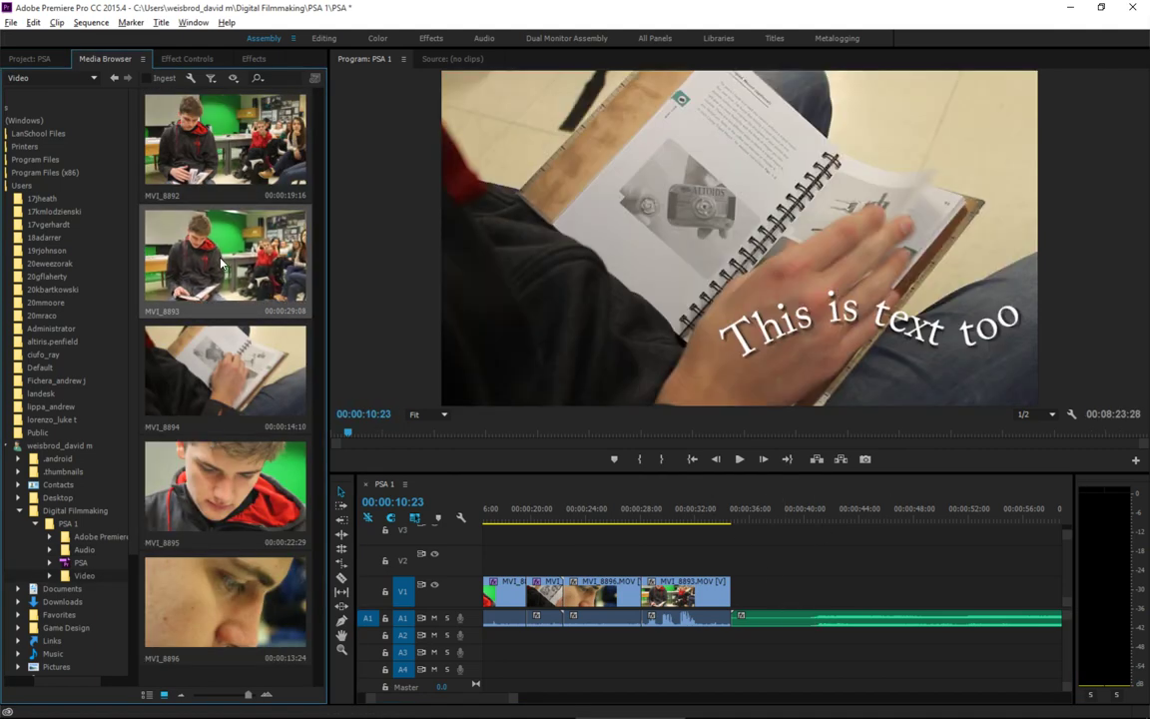
pyautogui.doubleClick(199, 270)
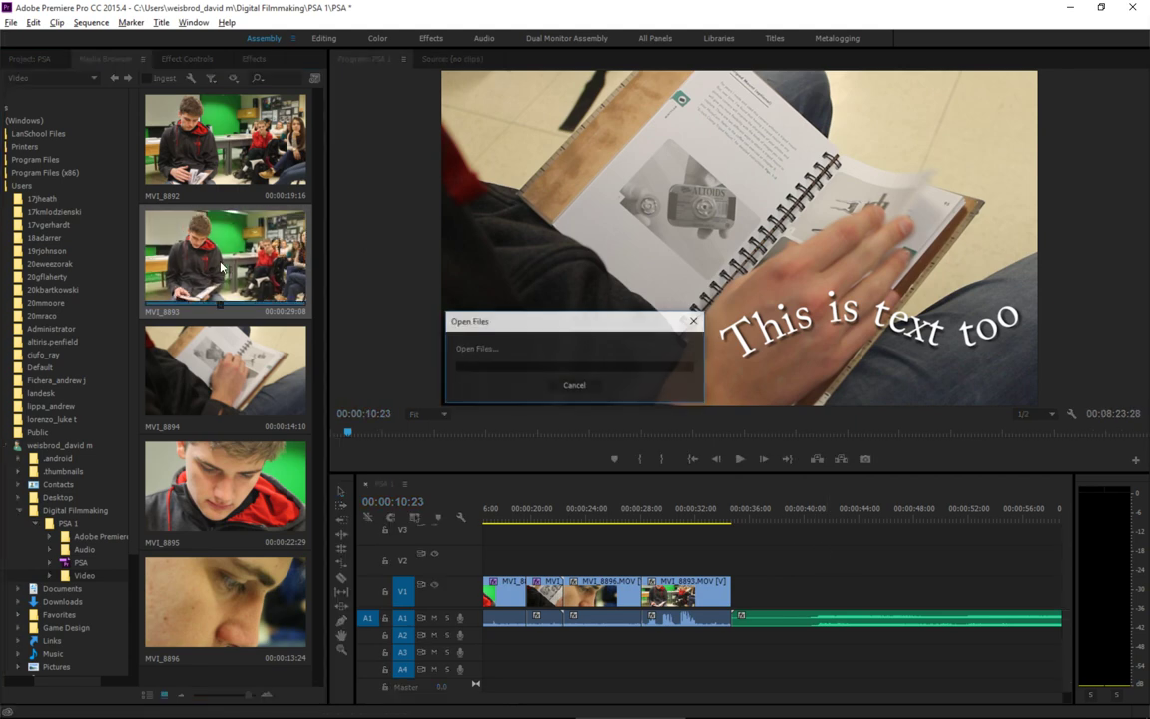
pyautogui.moveTo(643, 227); pyautogui.dragTo(757, 620)
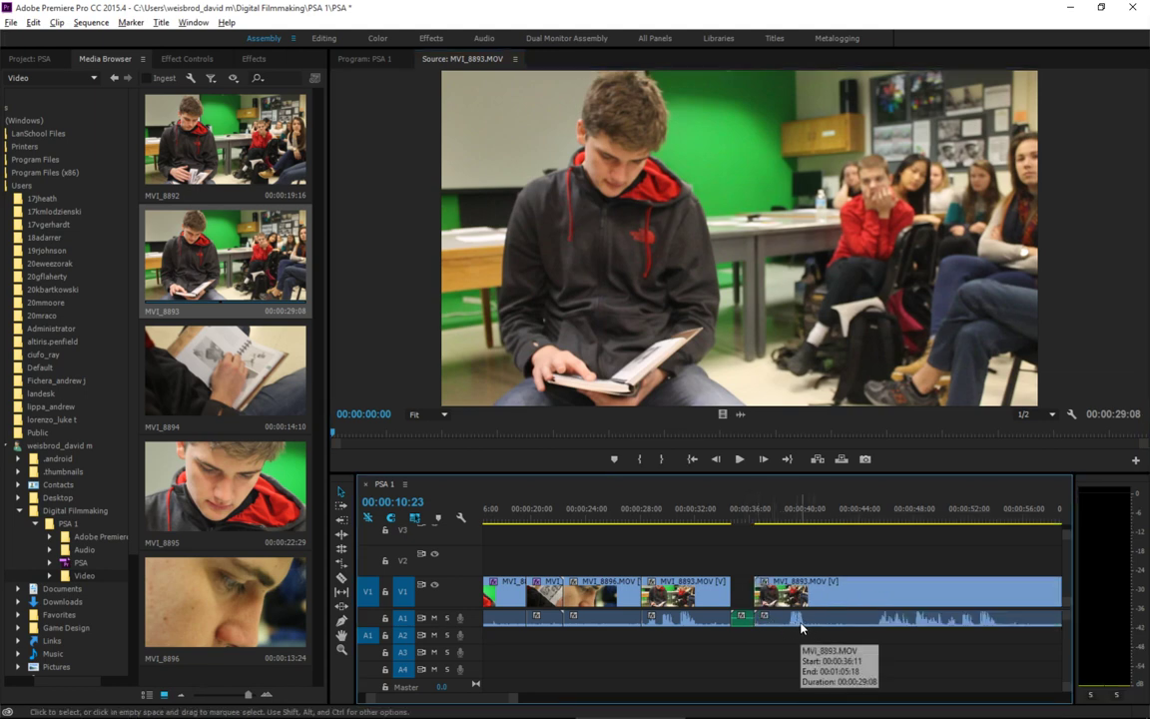
pyautogui.scroll(-5, 801, 627)
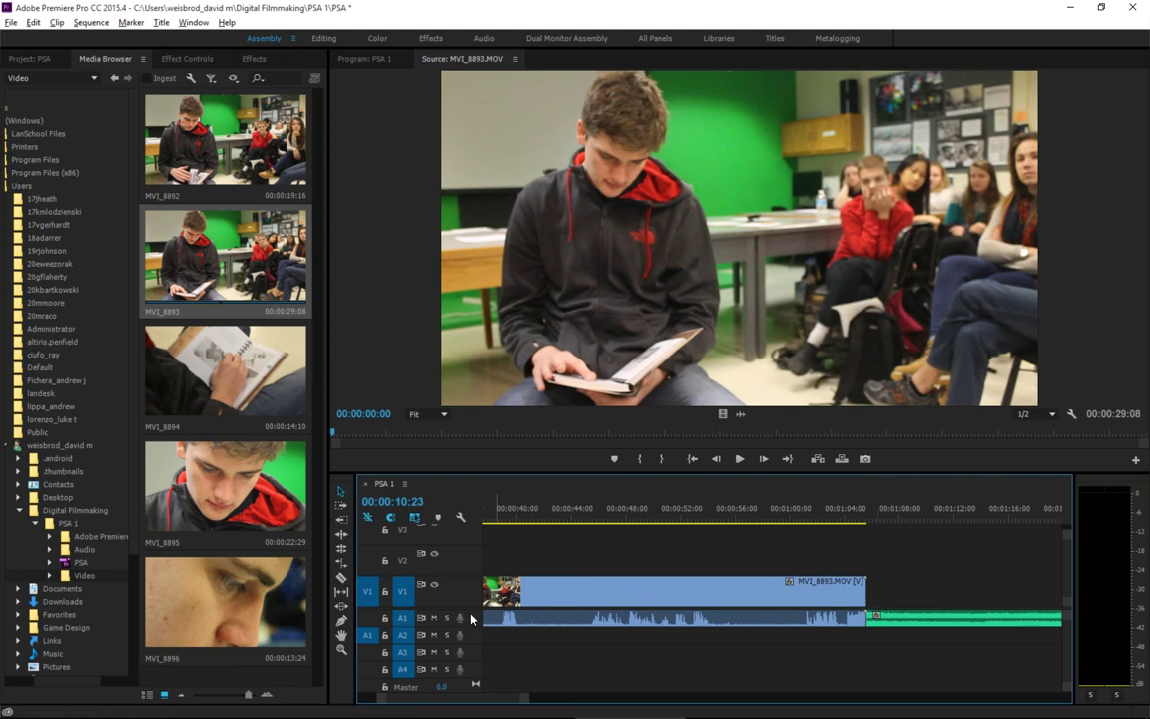
pyautogui.scroll(1, 588, 593)
# Undo the recent timeline edits, list the Audio folder, and redo to restore the titled sequence.
pyautogui.hotkey('ctrl', 'z')
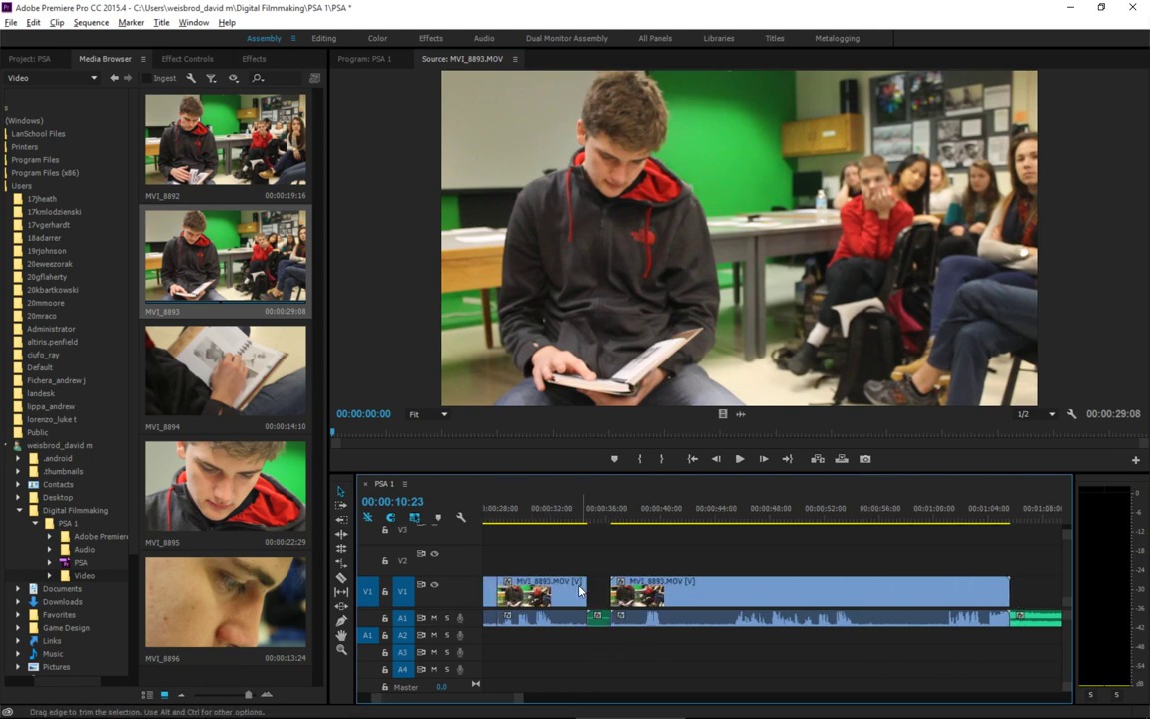
pyautogui.hotkey('ctrl', 'z')
pyautogui.hotkey('ctrl', 'z')
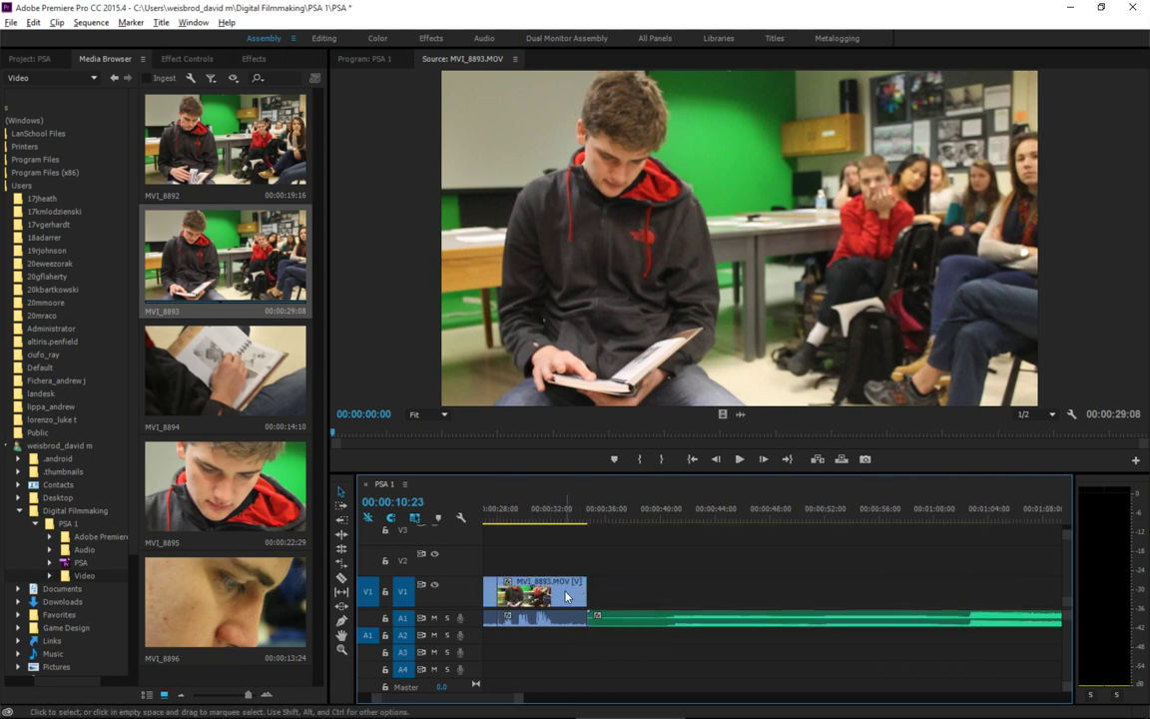
pyautogui.click(84, 551)
pyautogui.hotkey('ctrl', 'shift', 'z')
pyautogui.hotkey('ctrl', 'shift', 'z')
pyautogui.hotkey('ctrl', 'shift', 'z')
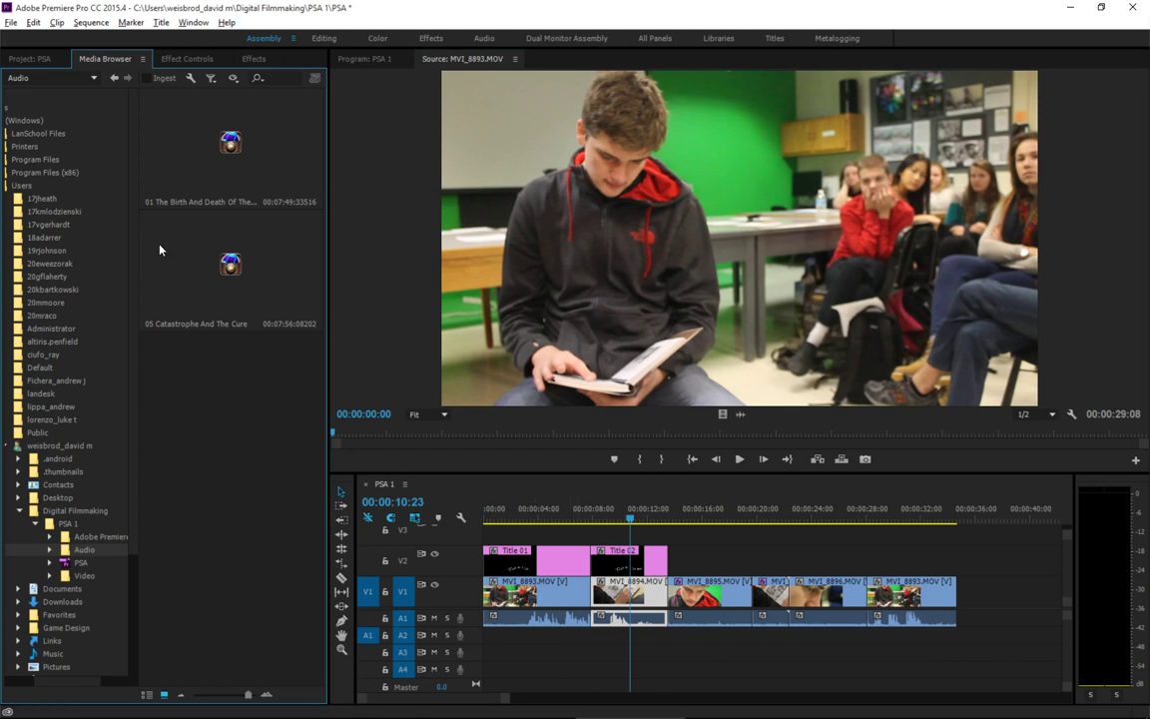
# Drop '01 The Birth And Death Of The Day' onto A4 at the sequence start and expand A4.
pyautogui.moveTo(197, 163); pyautogui.dragTo(496, 683)
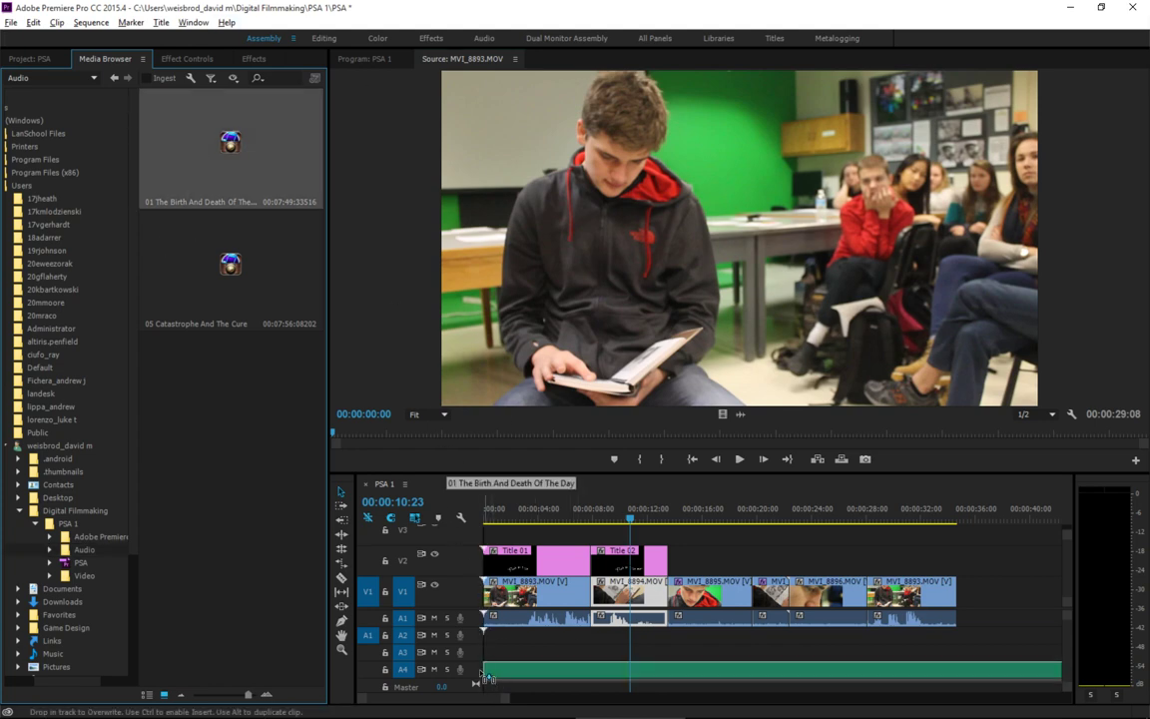
pyautogui.moveTo(487, 678); pyautogui.dragTo(486, 678)
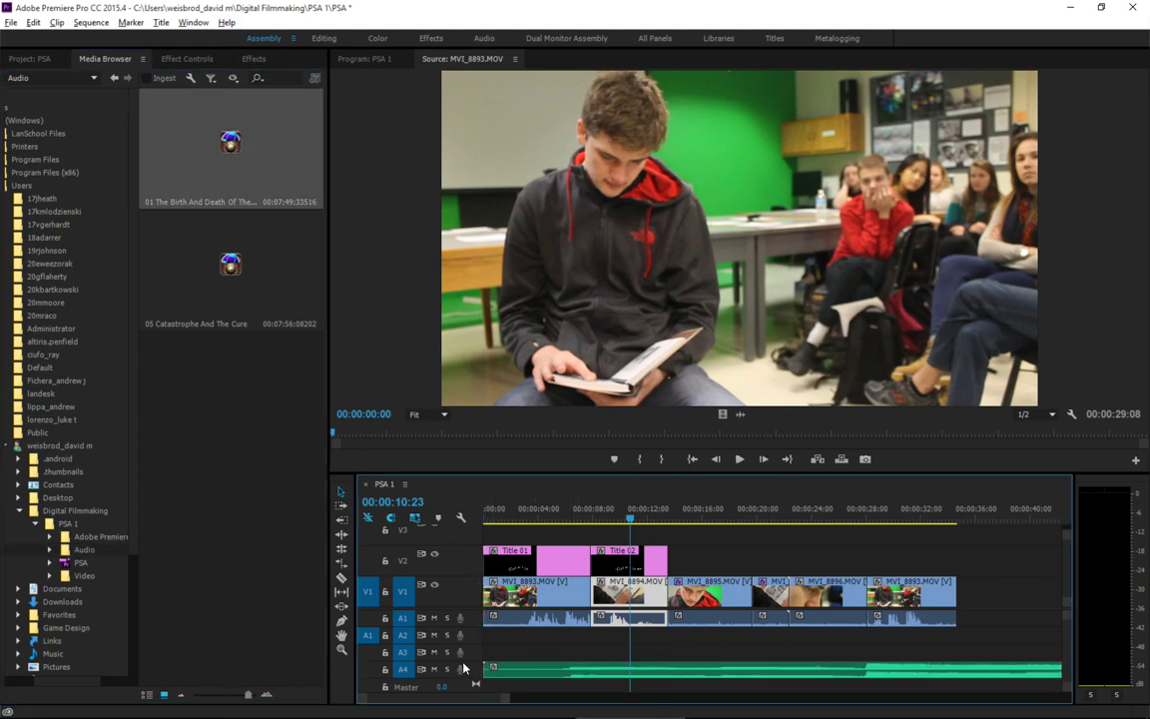
pyautogui.doubleClick(464, 671)
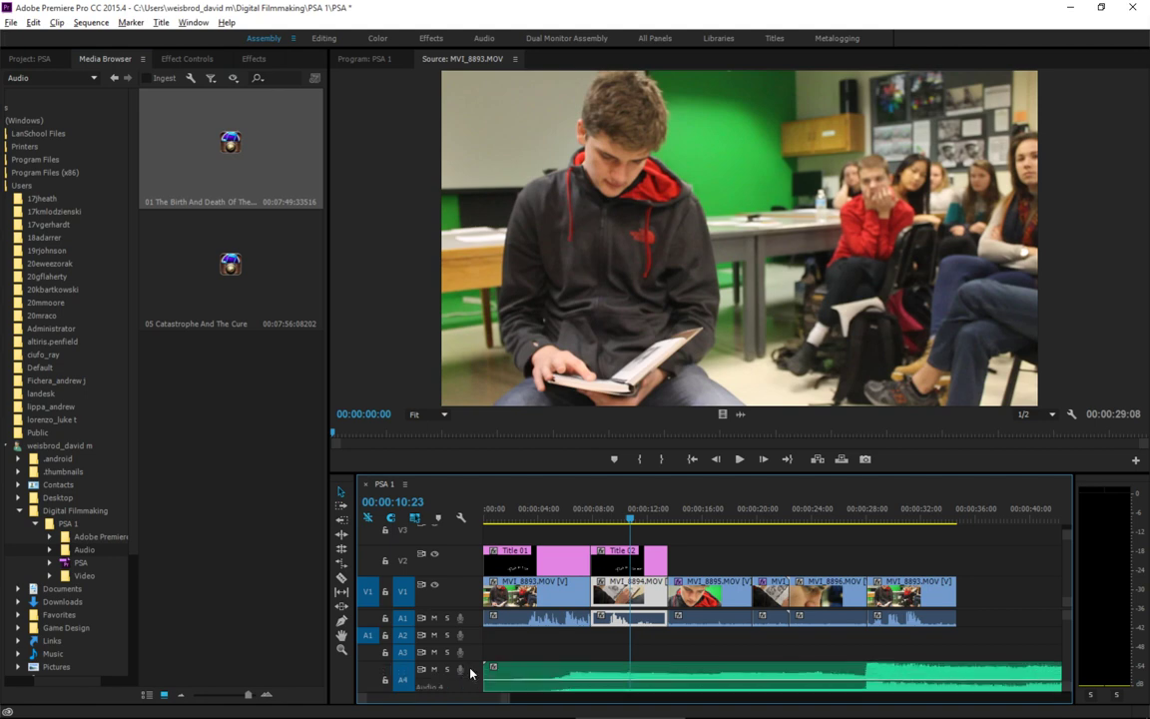
# Make the timeline panel taller and start zooming the timeline out.
pyautogui.scroll(-2, 780, 621)
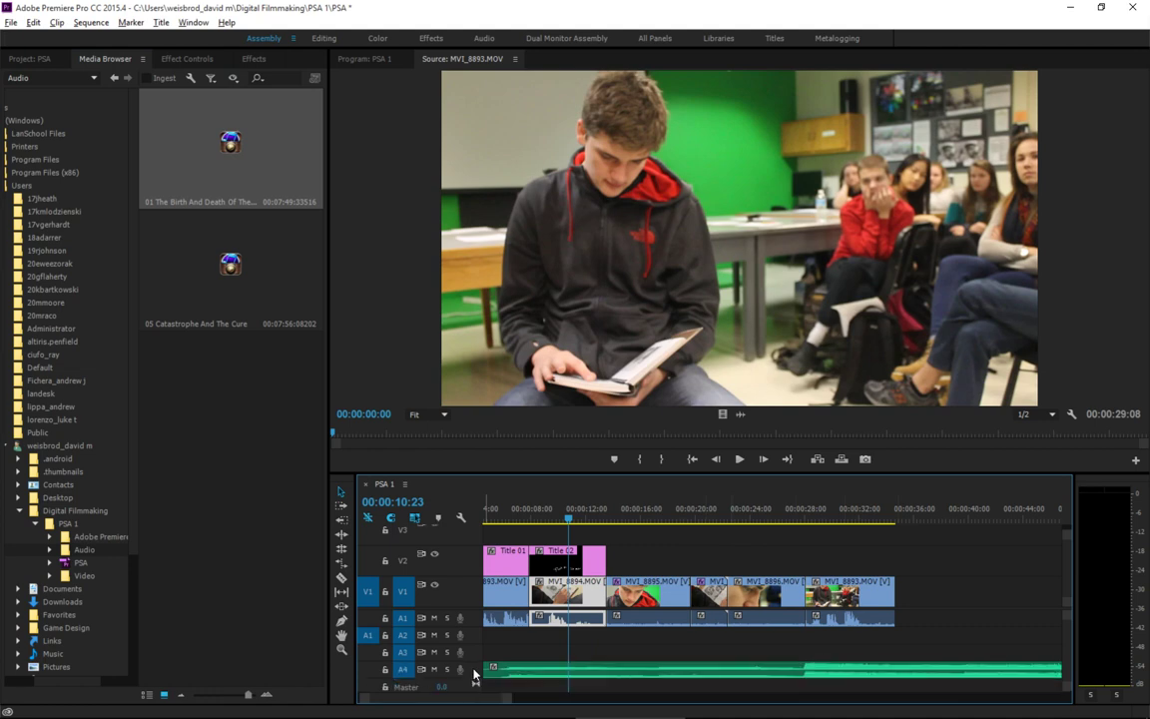
pyautogui.scroll(1, 475, 676)
pyautogui.scroll(-1, 474, 672)
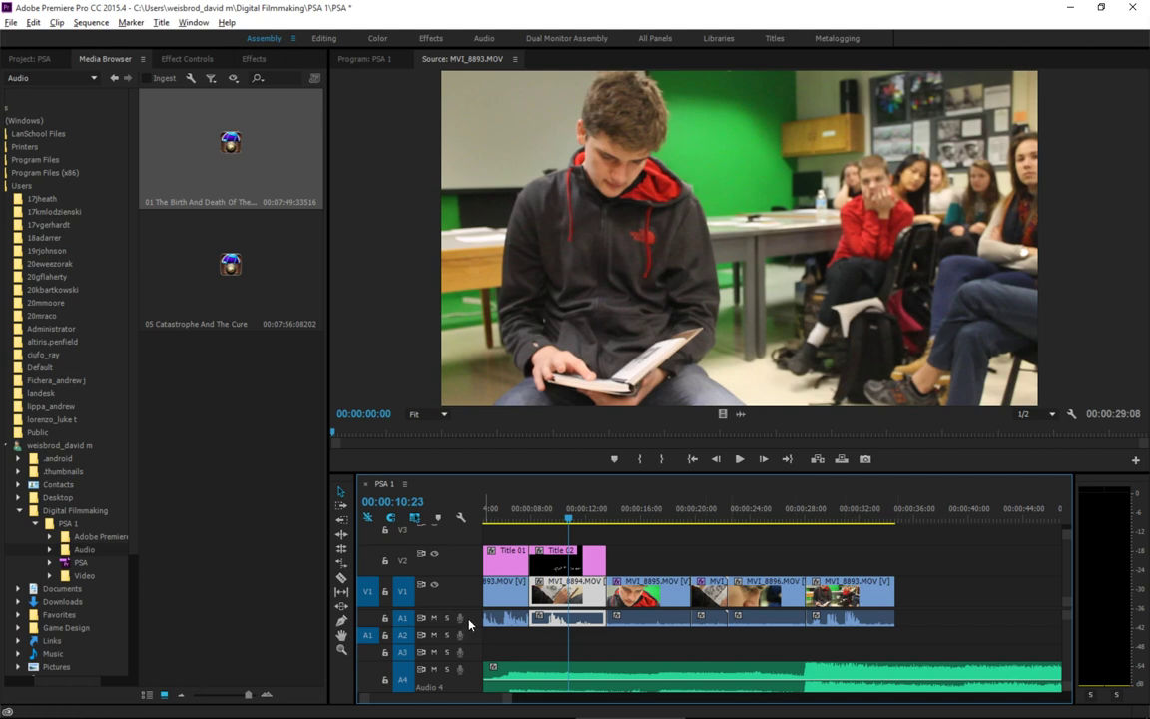
pyautogui.scroll(2, 469, 621)
pyautogui.scroll(1, 469, 623)
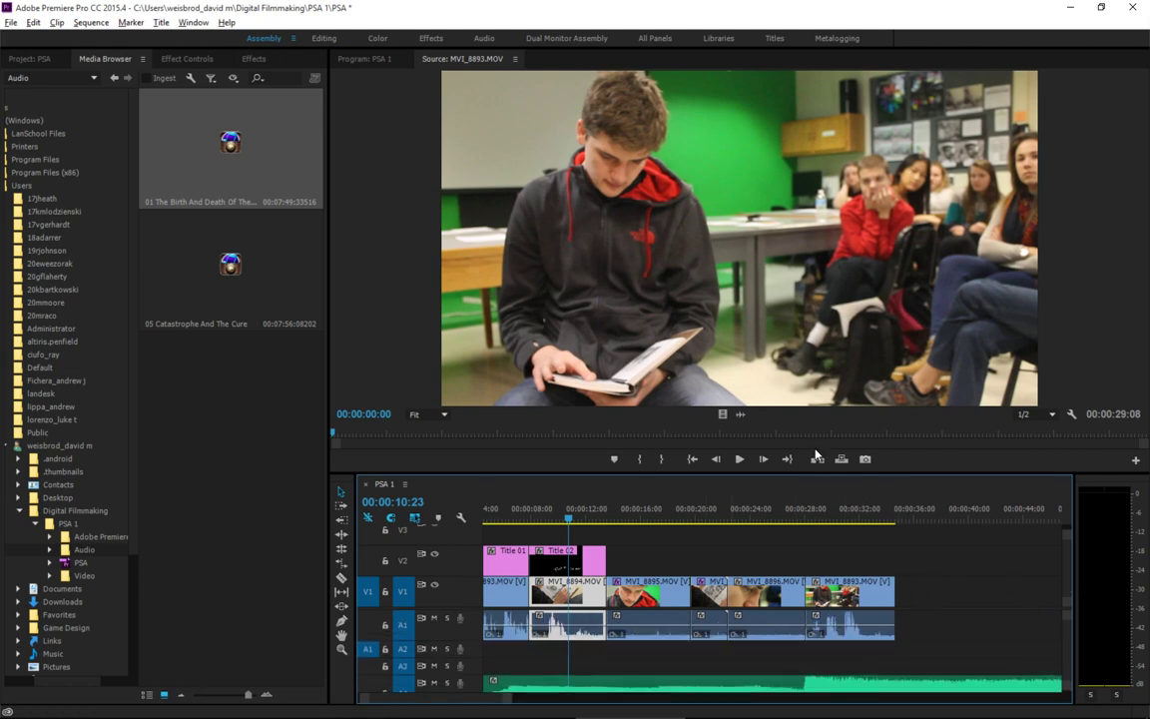
pyautogui.moveTo(830, 472); pyautogui.dragTo(830, 431)
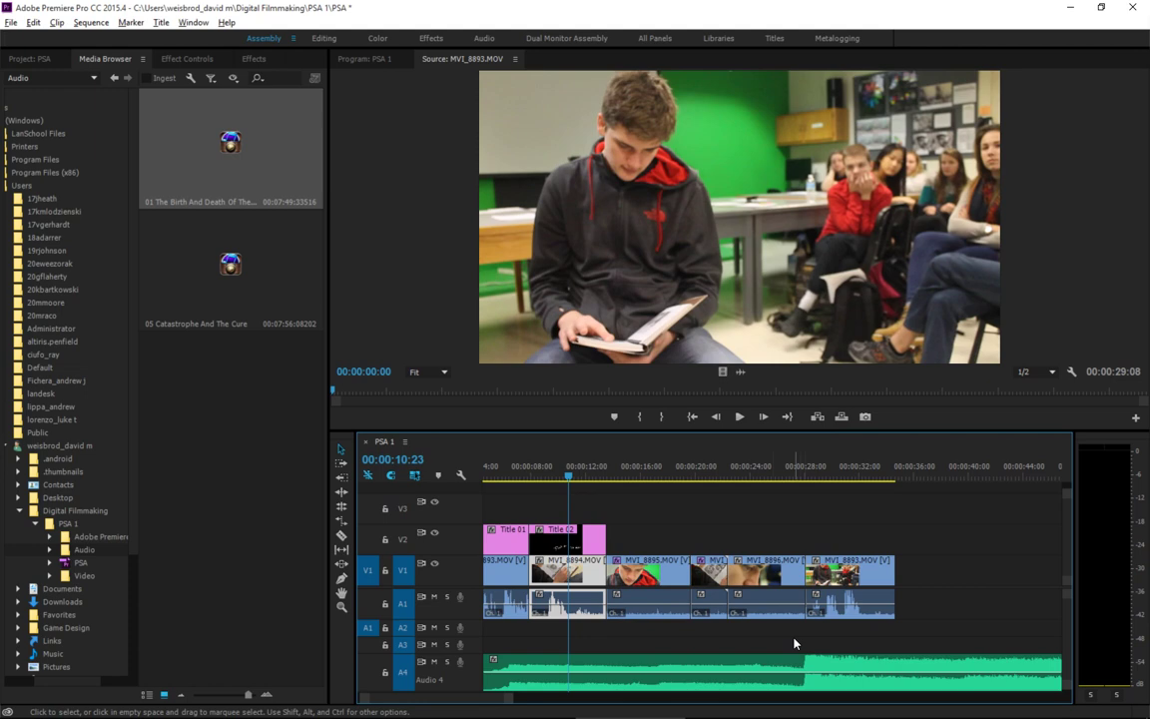
pyautogui.press('-')
pyautogui.press('-')
pyautogui.press('-')
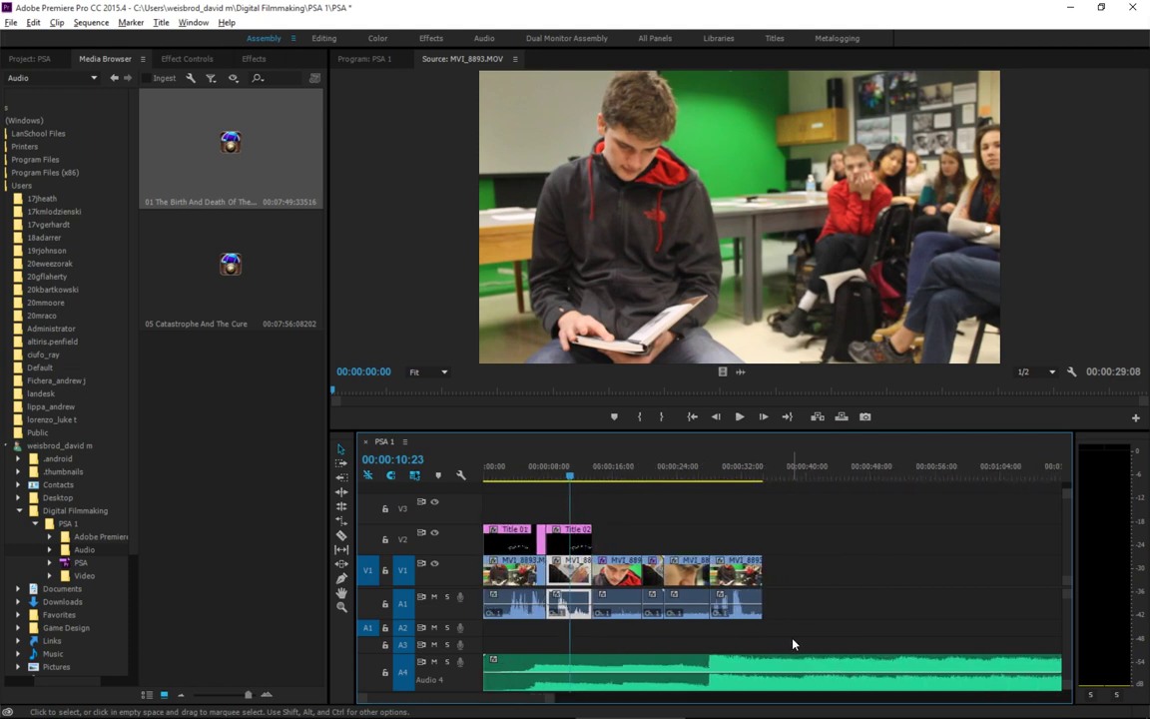
# Zoom out with '-' until the whole roughly 7:49 music clip on A4 is visible.
pyautogui.press('-')
pyautogui.press('-')
pyautogui.press('-')
pyautogui.press('-')
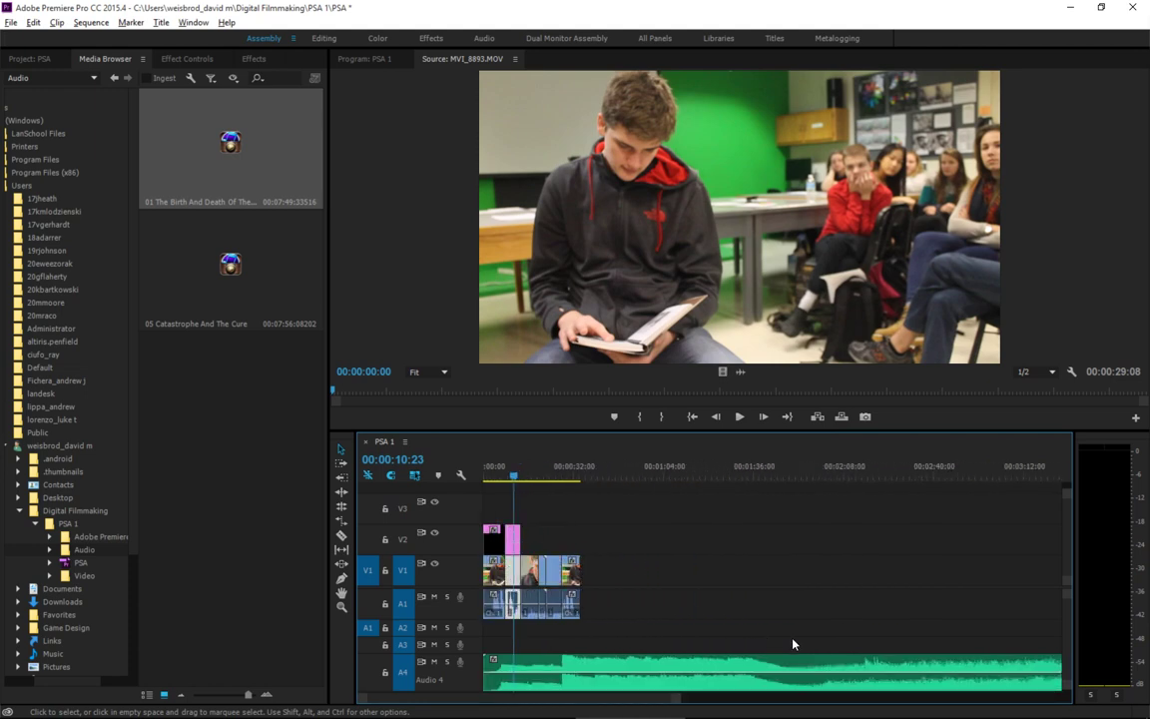
pyautogui.press('-')
pyautogui.press('-')
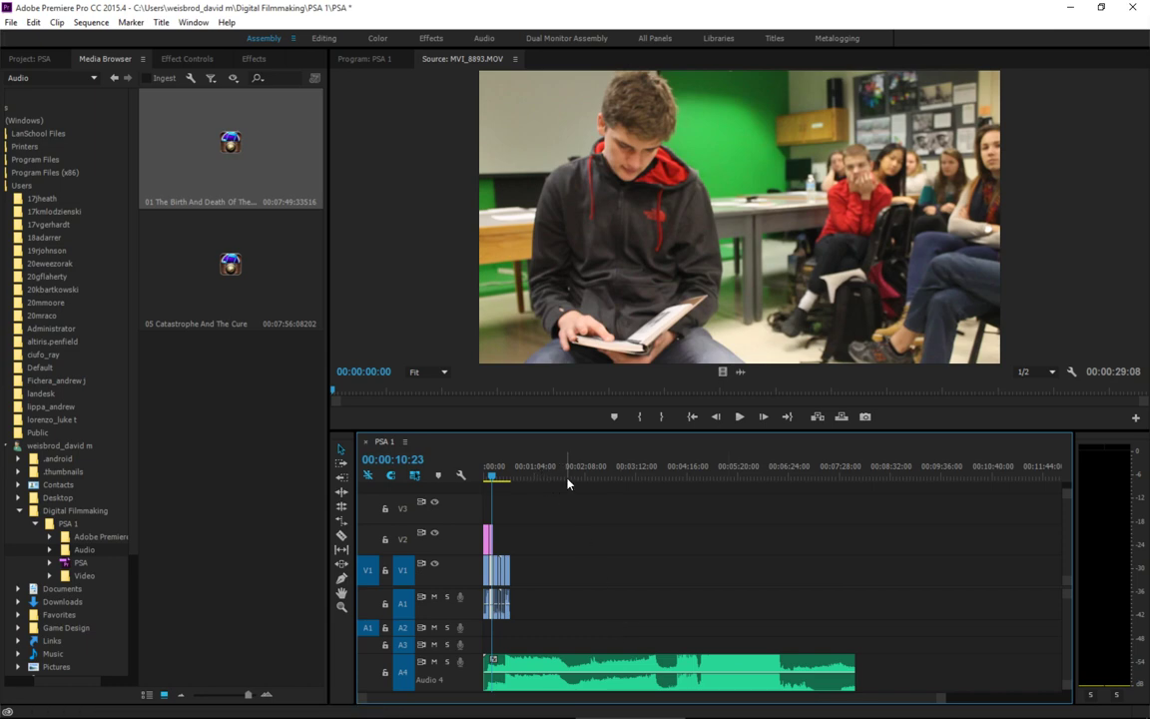
# Play and scrub the music to park the playhead at 1:50:07.
pyautogui.press('space')
pyautogui.press('space')
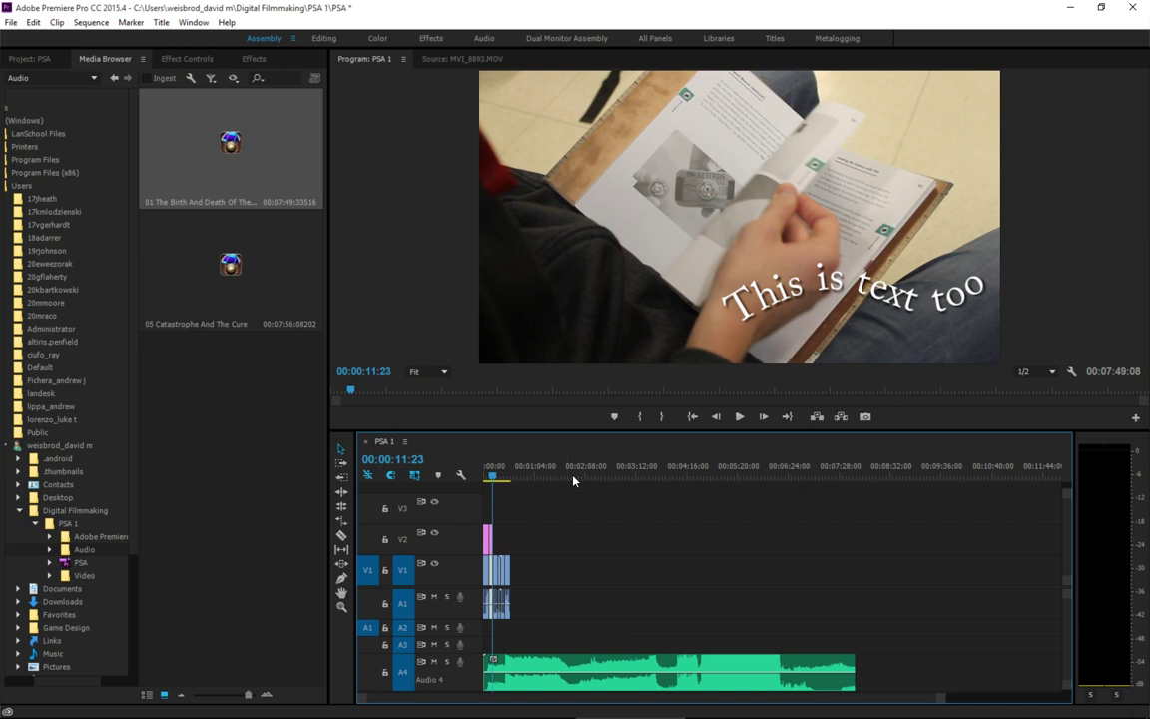
pyautogui.click(527, 478)
pyautogui.press('space')
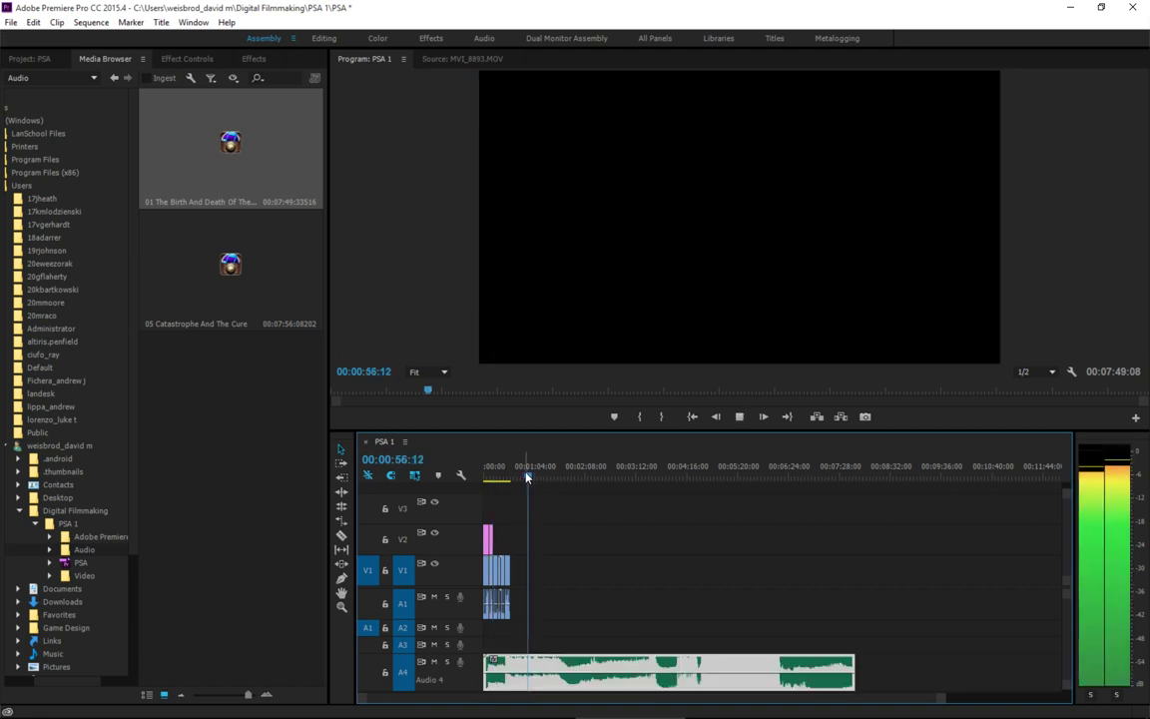
pyautogui.click(597, 479)
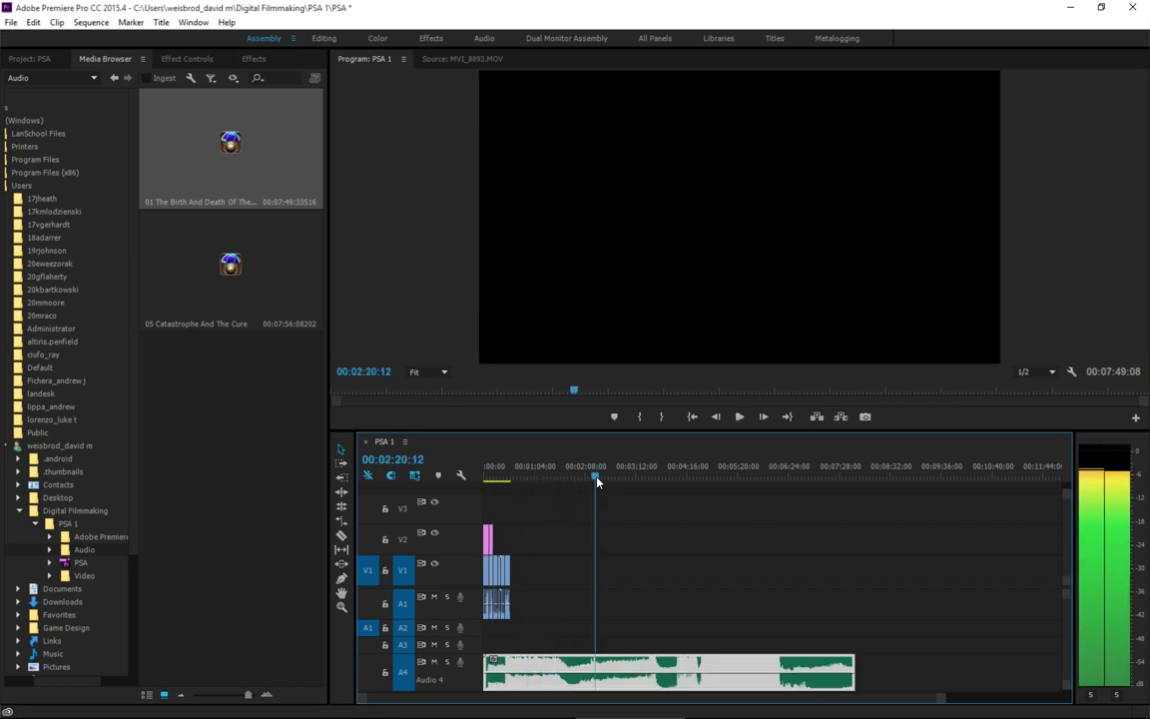
pyautogui.moveTo(597, 482); pyautogui.dragTo(576, 495)
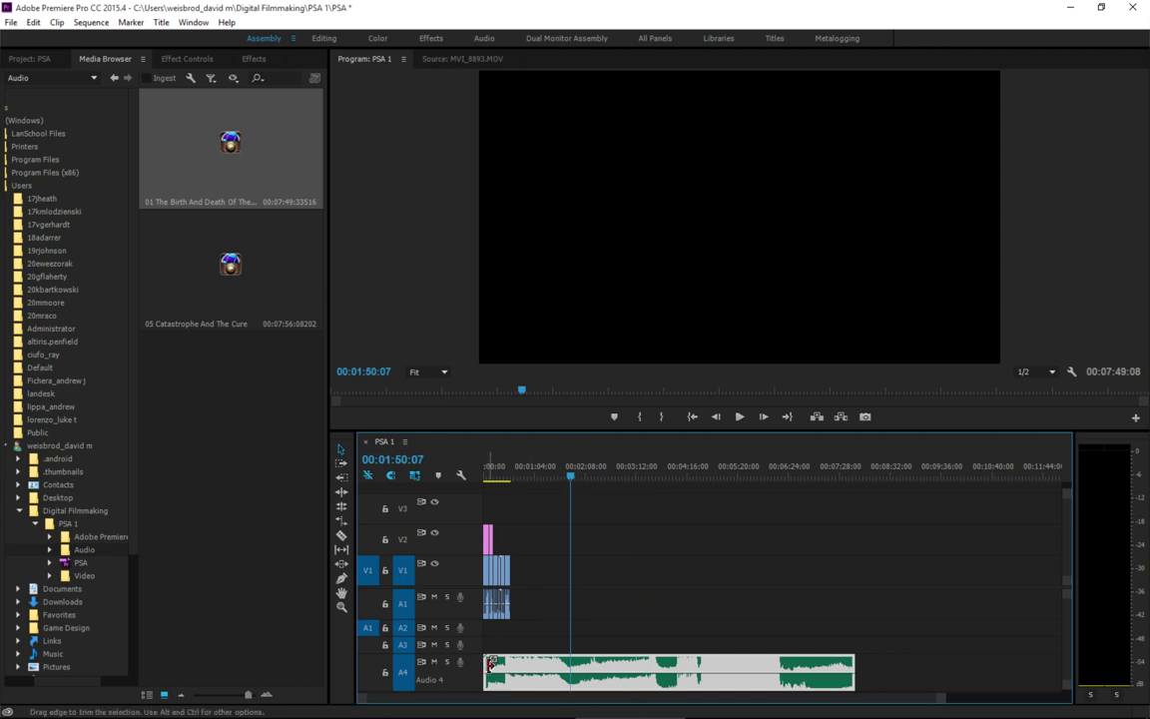
# Trim the A4 music to start at 1:50:07, move it to sequence start, trim its end, then fit.
pyautogui.moveTo(490, 664); pyautogui.dragTo(572, 666)
pyautogui.moveTo(684, 671); pyautogui.dragTo(597, 672)
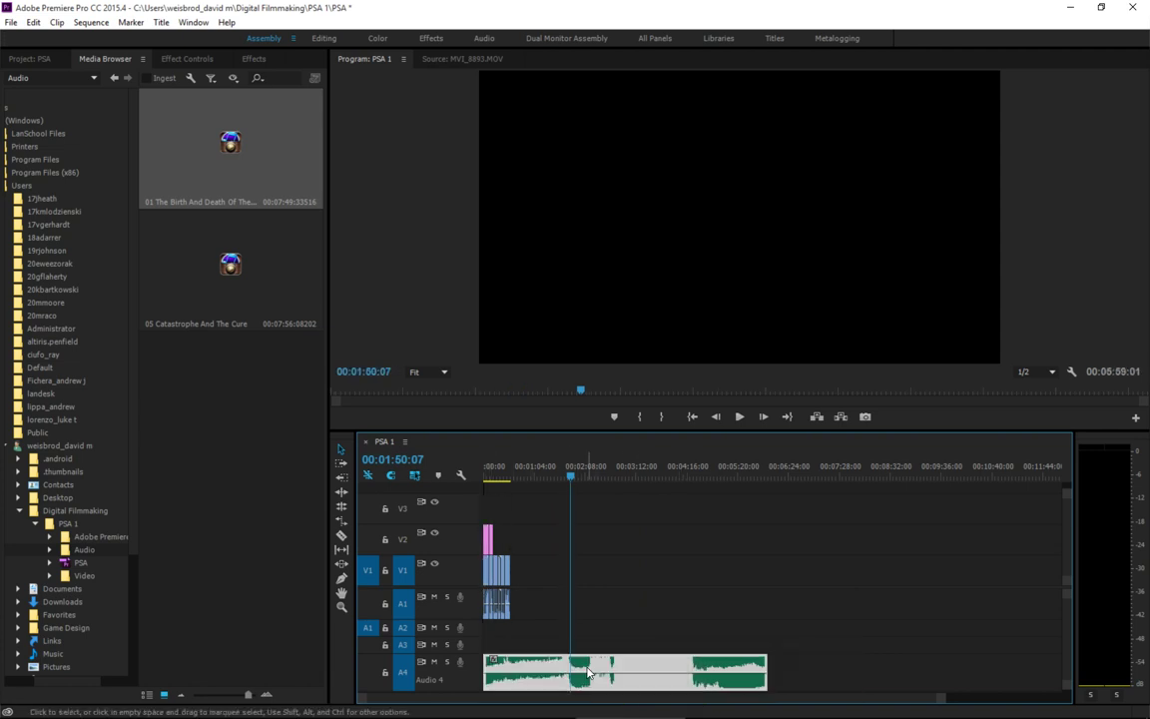
pyautogui.click(765, 666)
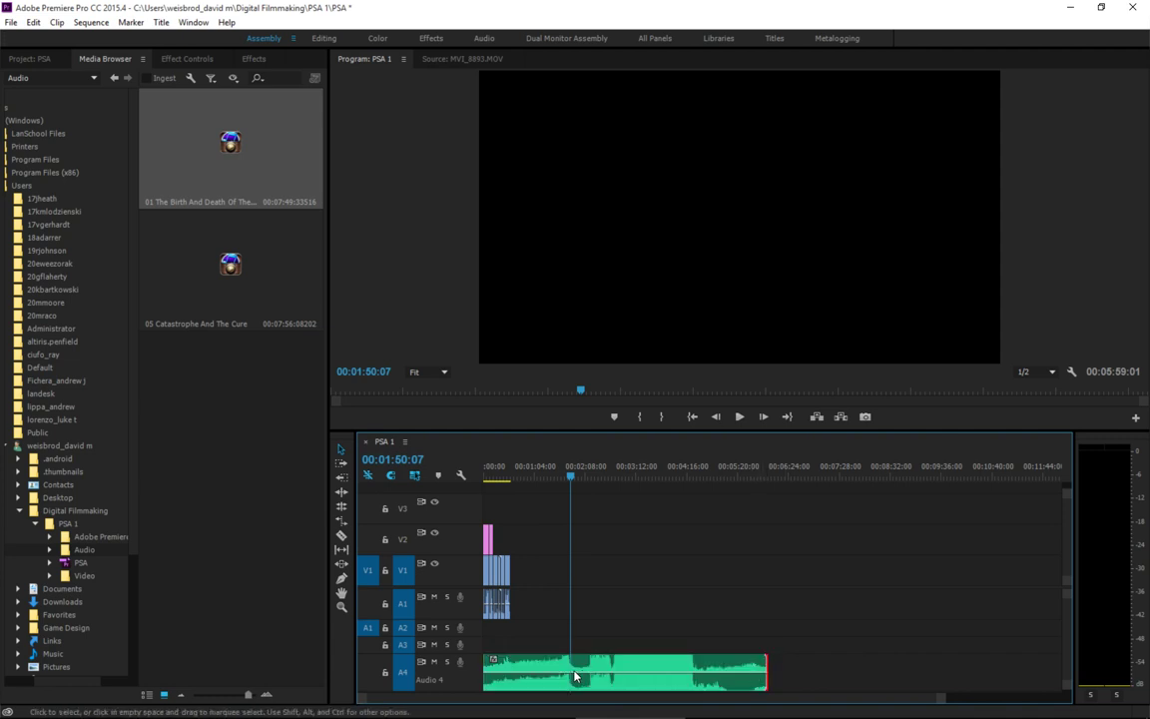
pyautogui.moveTo(759, 664); pyautogui.dragTo(570, 667)
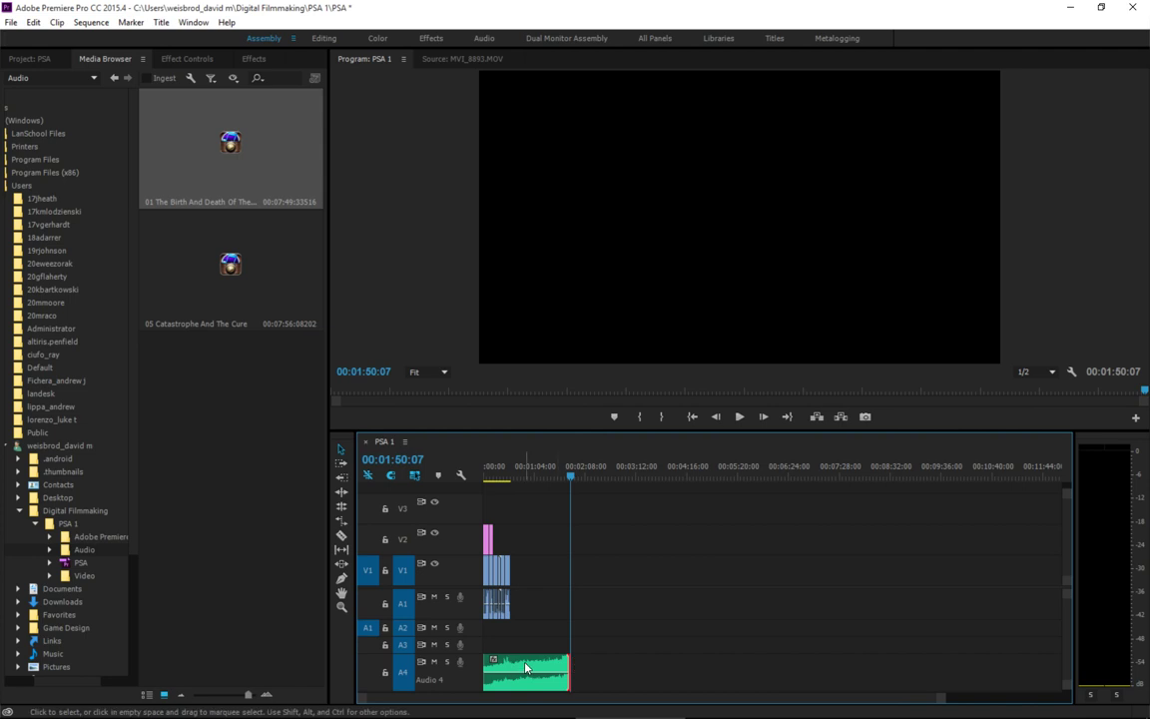
pyautogui.scroll(5, 529, 659)
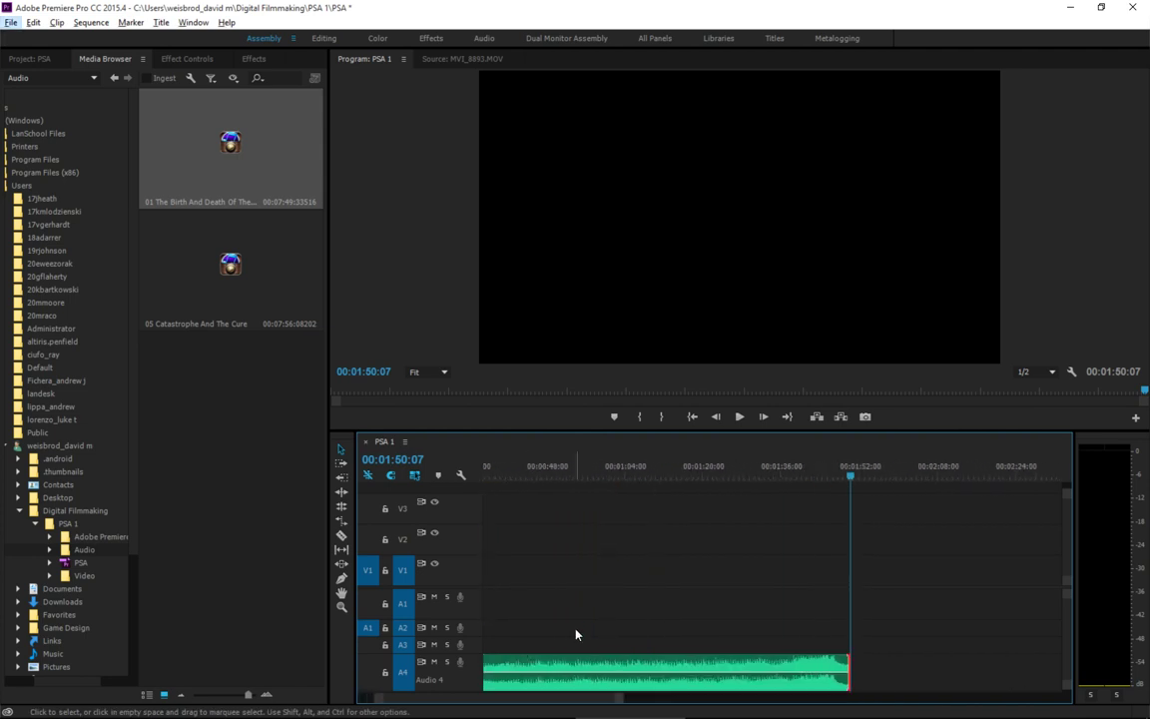
pyautogui.press('\\')
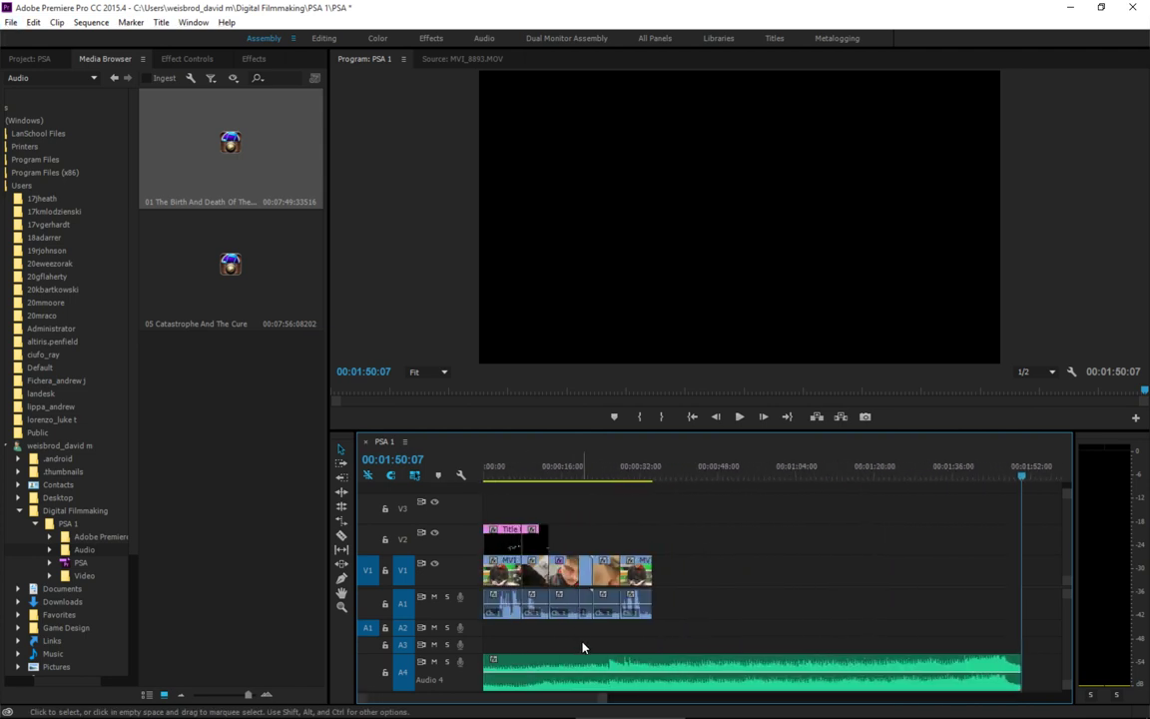
# Razor the A4 music clip at two points near 0:48.
pyautogui.click(343, 536)
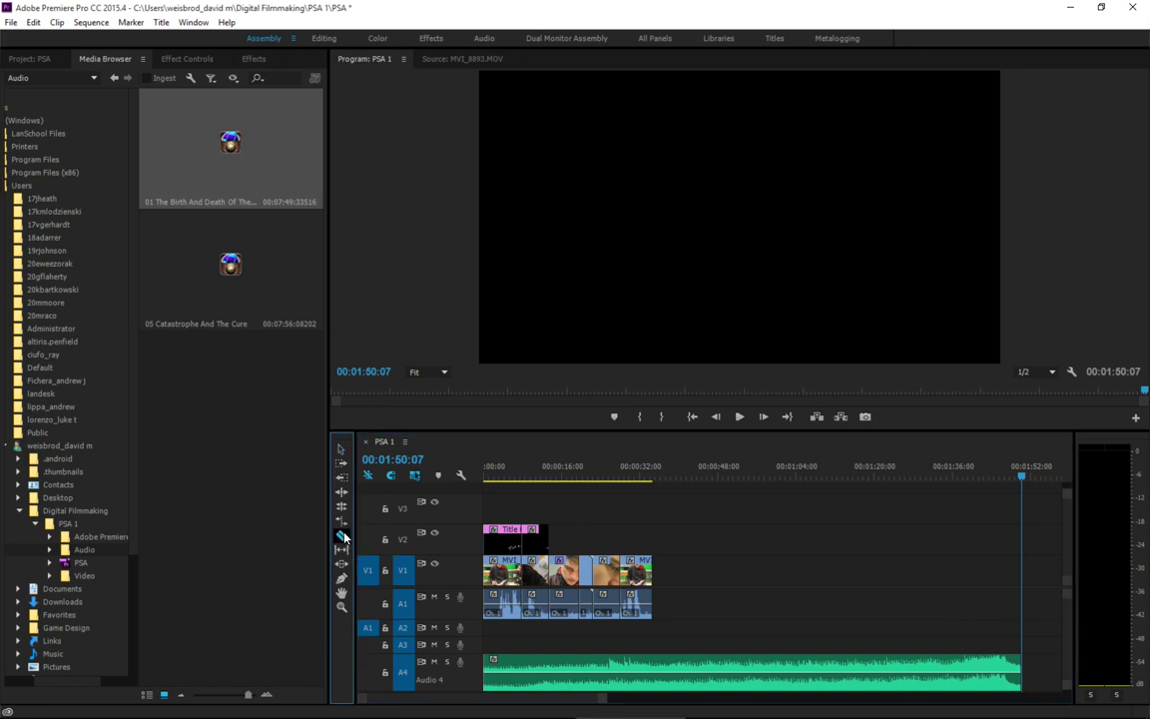
pyautogui.click(745, 667)
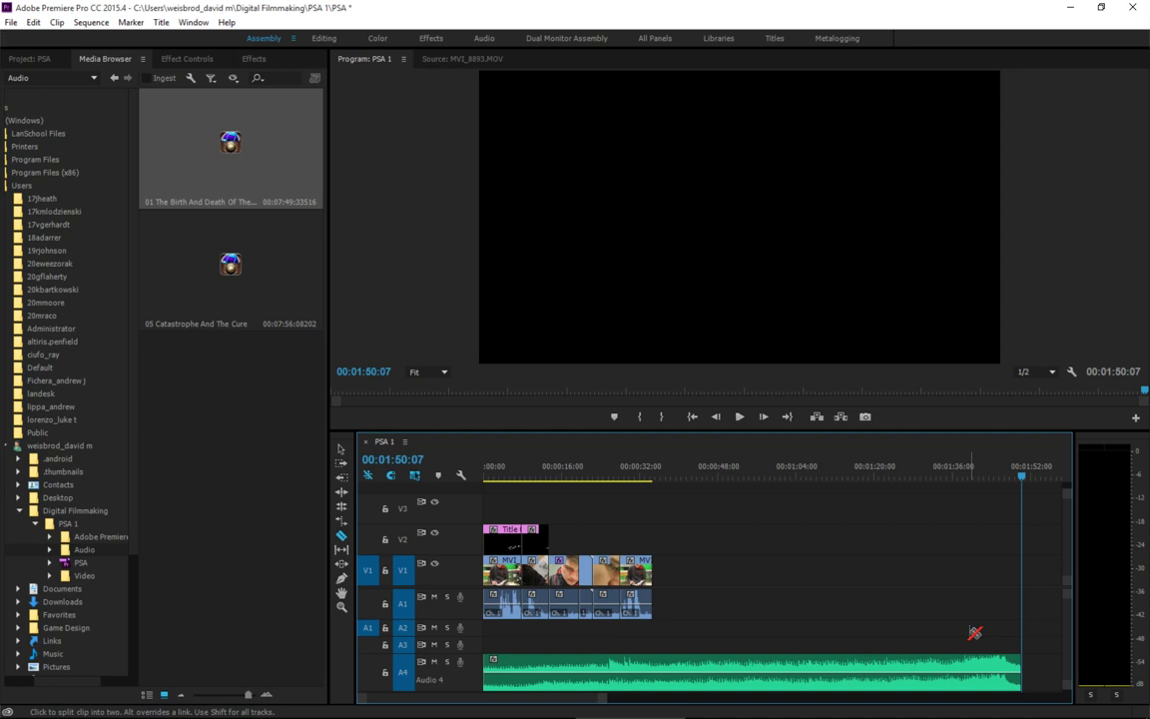
pyautogui.click(727, 670)
# Trim the right music piece's start later and slide it left against the left piece.
pyautogui.press('v')
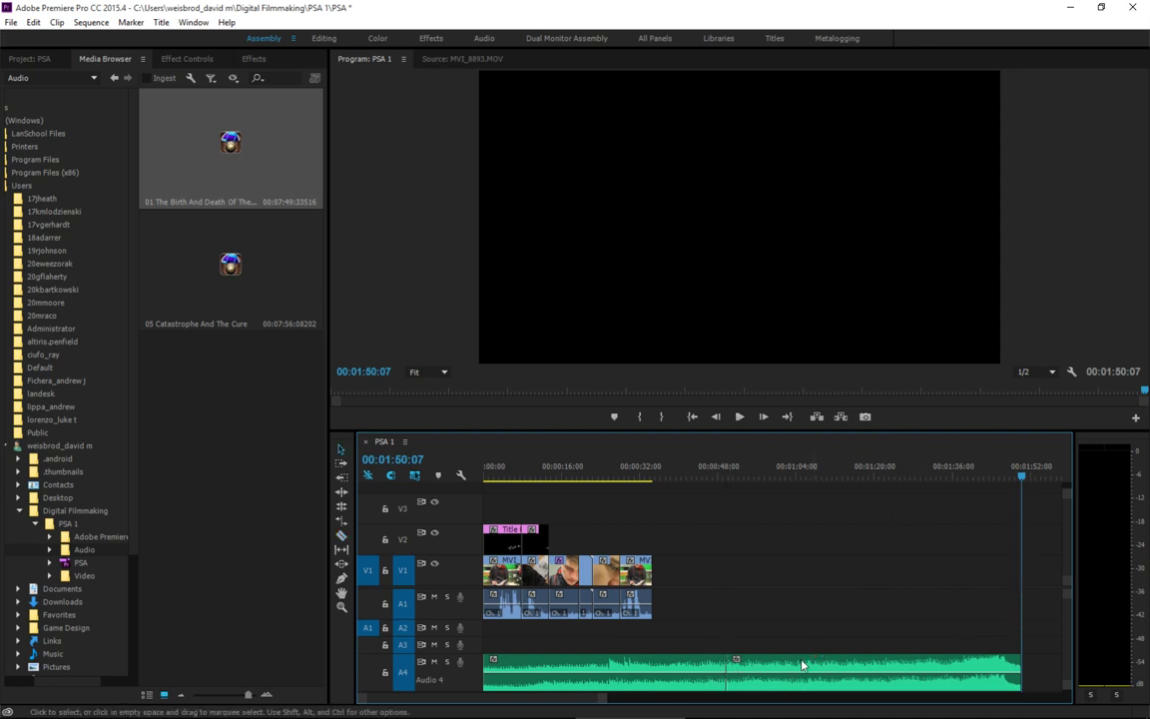
pyautogui.moveTo(732, 662); pyautogui.dragTo(828, 663)
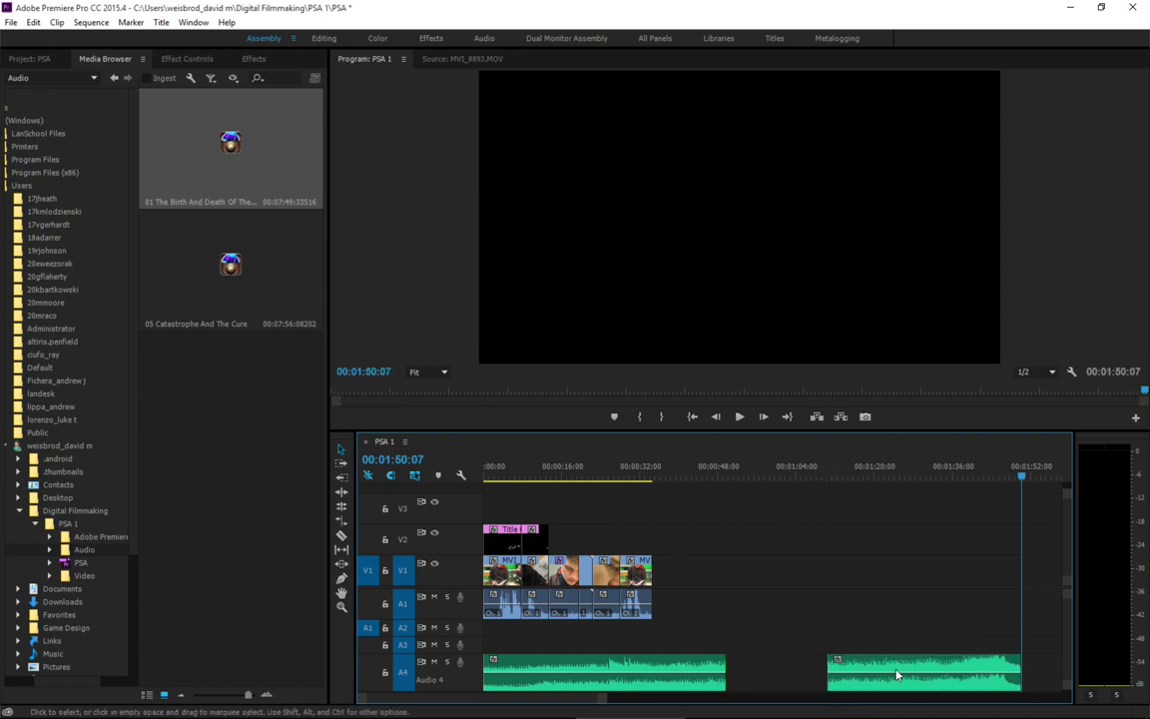
pyautogui.click(911, 670)
pyautogui.moveTo(911, 670); pyautogui.dragTo(810, 670)
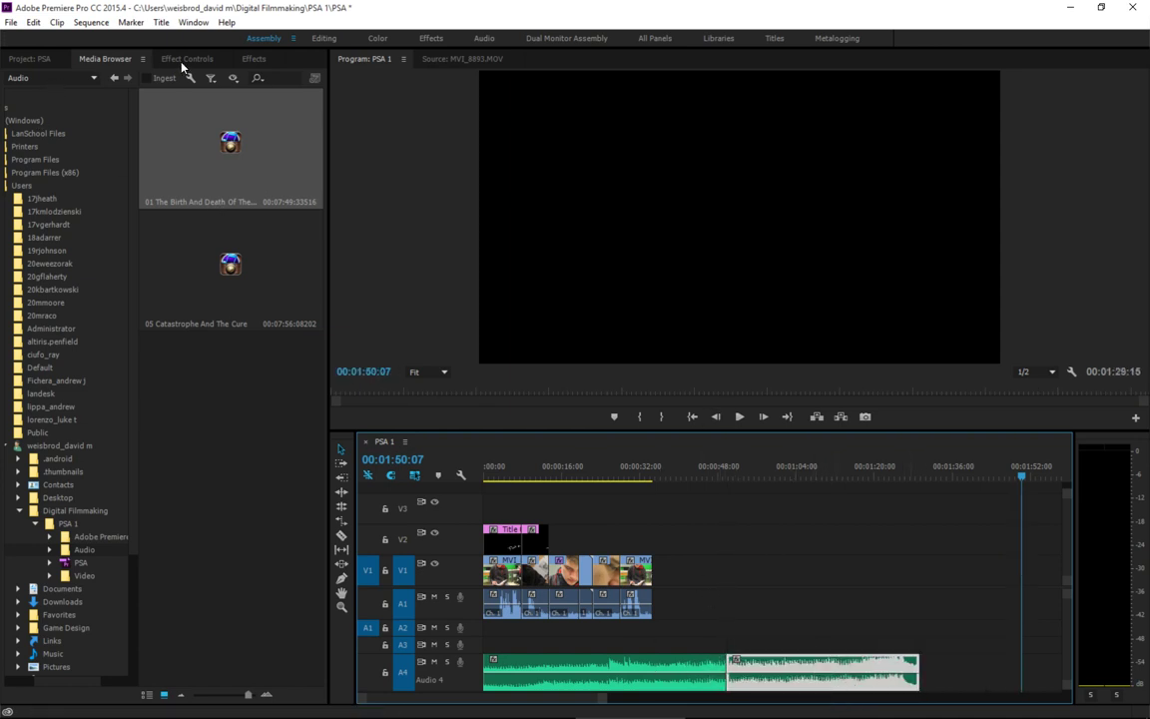
# Pick the Constant Power crossfade under Audio Transitions > Crossfade and select both A4 music pieces.
pyautogui.click(253, 60)
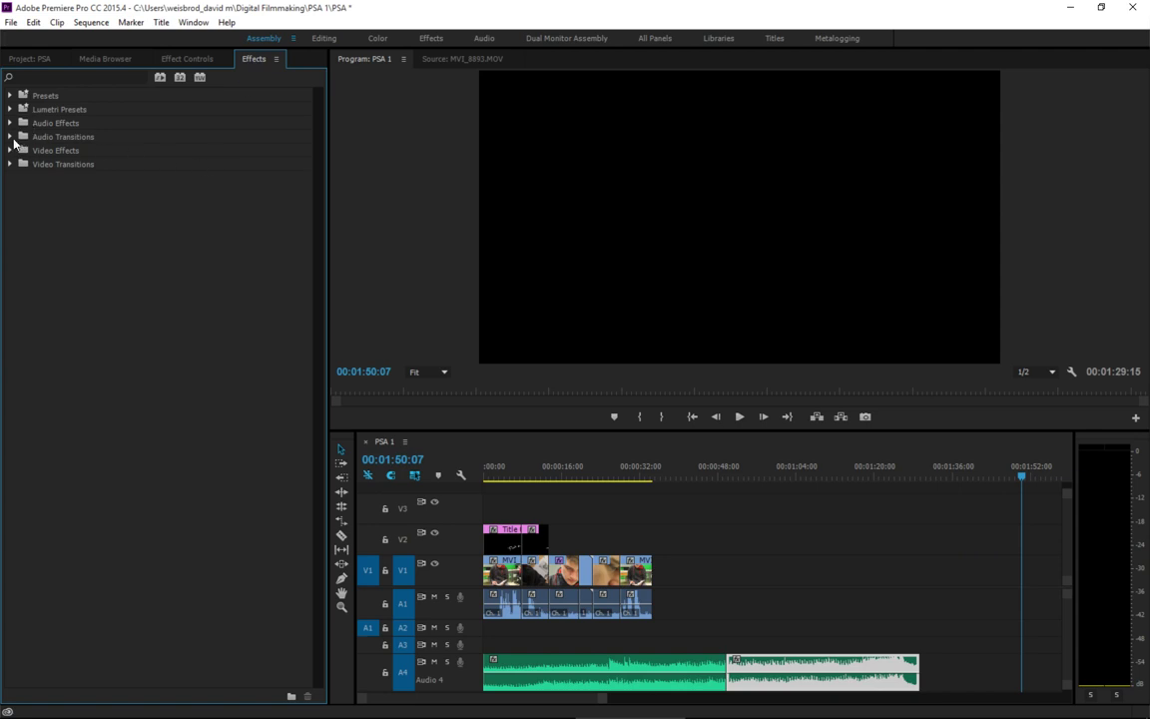
pyautogui.click(11, 137)
pyautogui.click(18, 150)
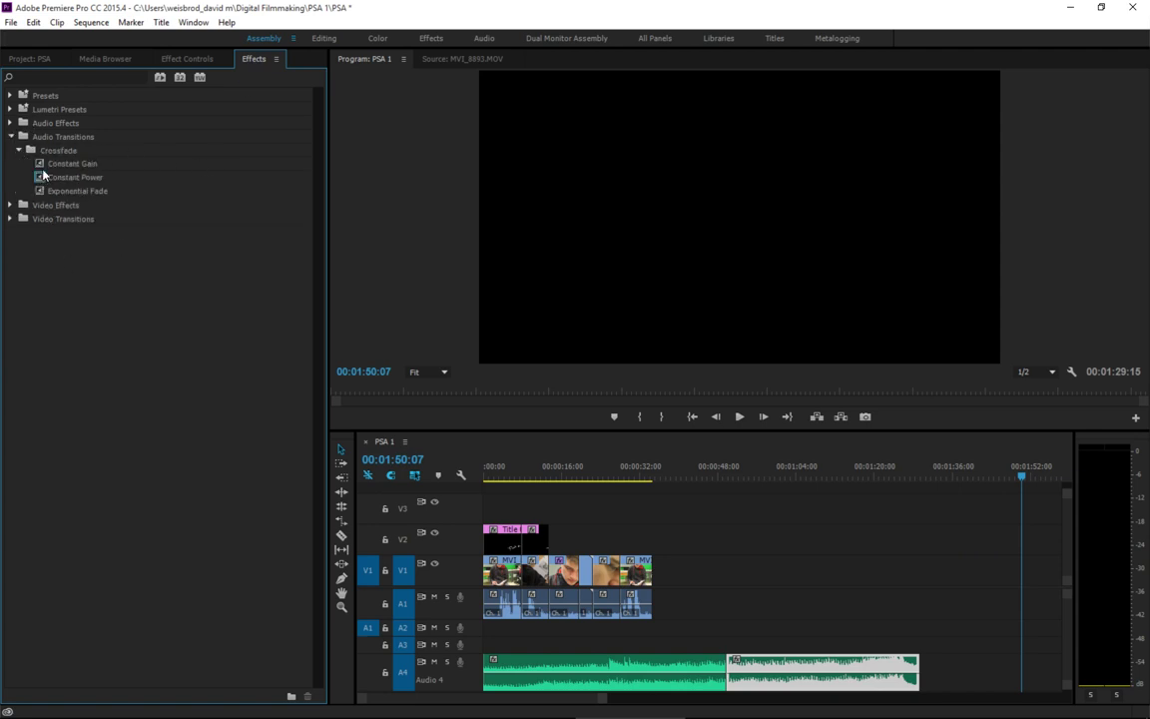
pyautogui.click(40, 180)
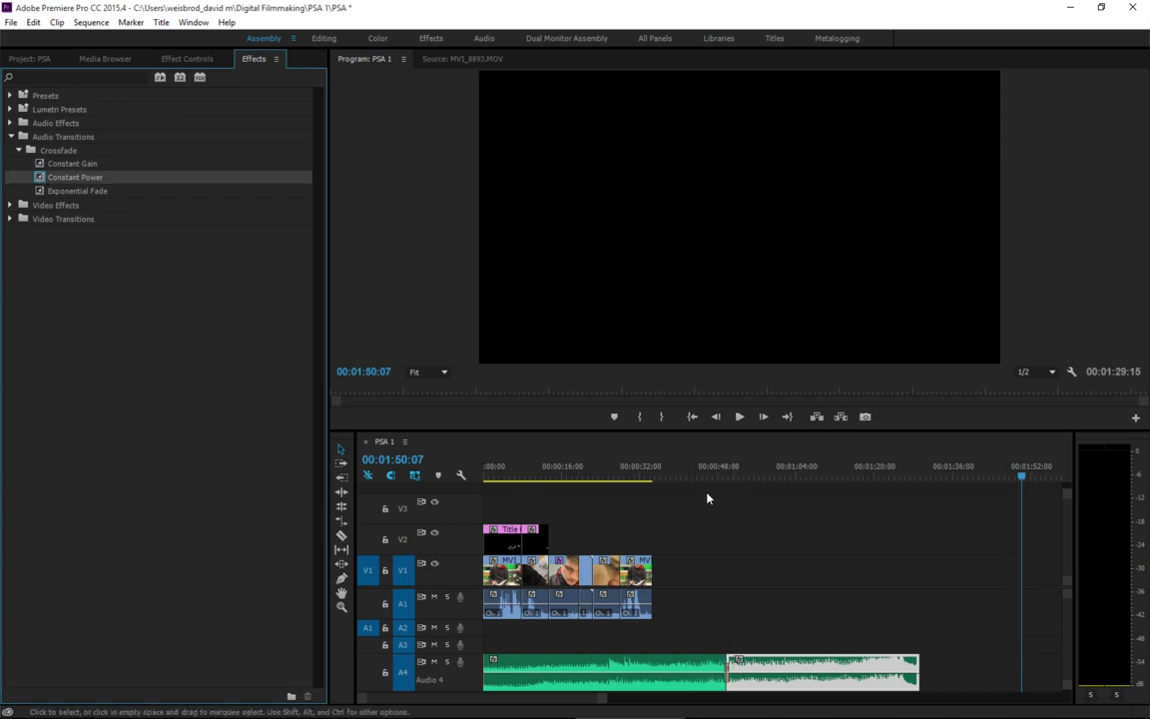
pyautogui.scroll(5, 689, 639)
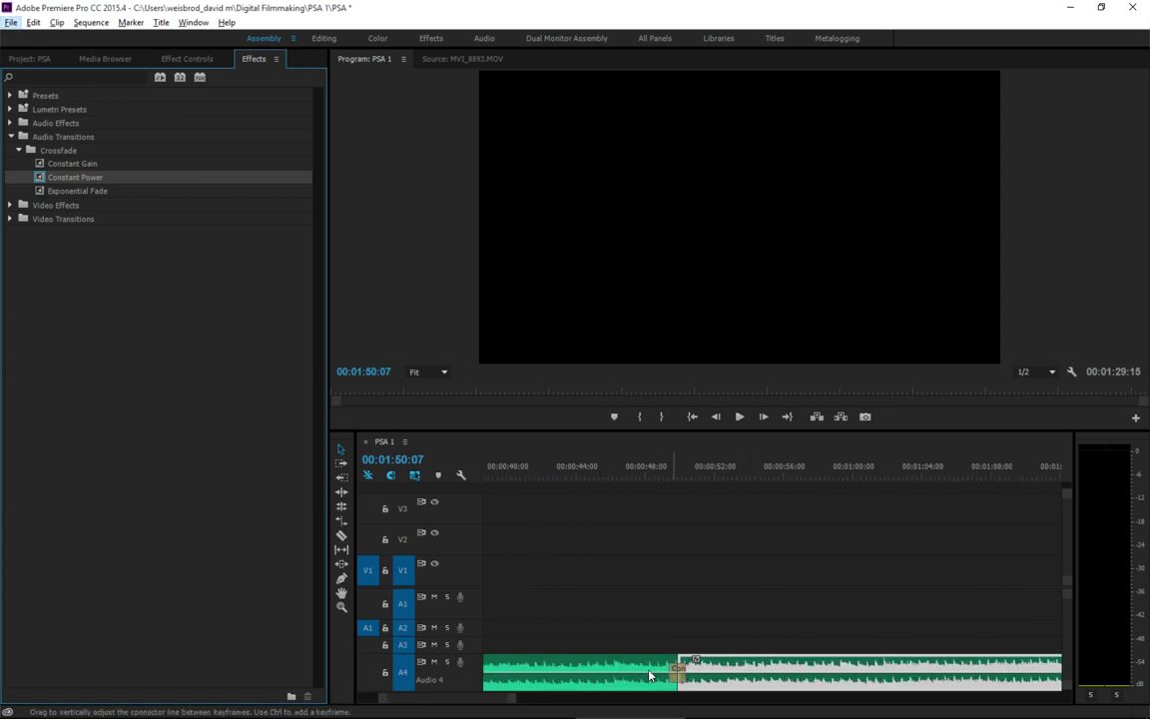
pyautogui.scroll(-6, 661, 656)
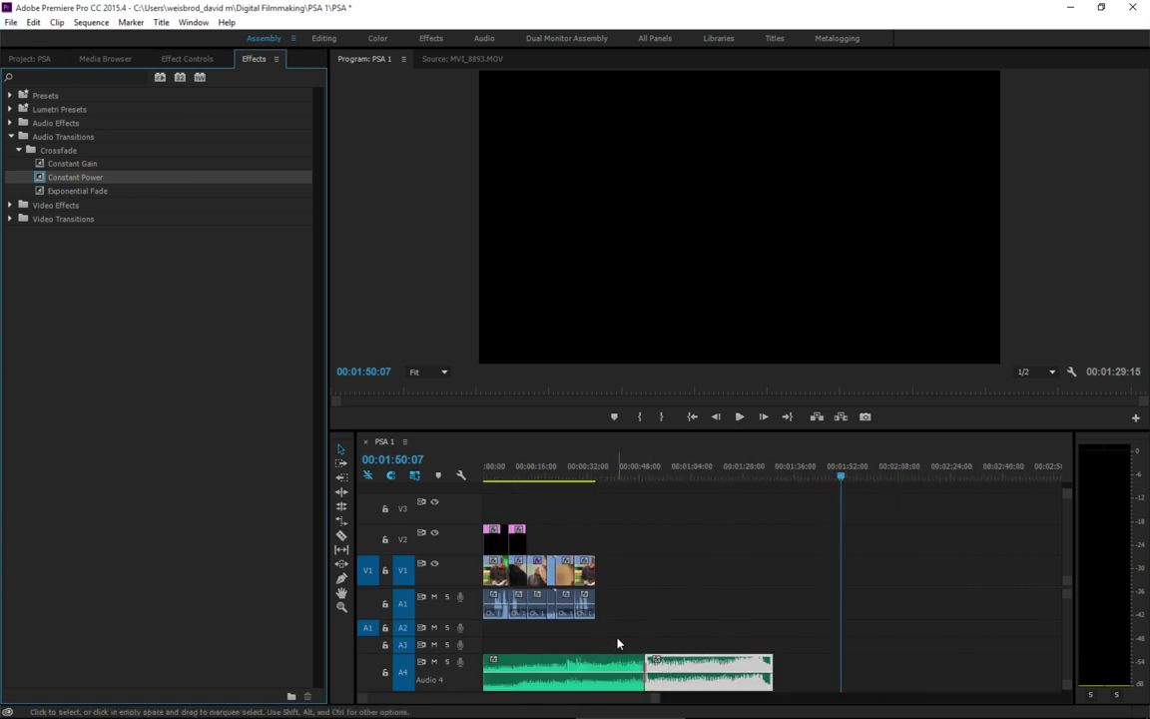
pyautogui.moveTo(617, 642); pyautogui.dragTo(704, 687)
# Delete the selected A4 music clips and list the Video folder clips (MVI_8892–MVI_8896) in the Media Browser.
pyautogui.press('Delete')
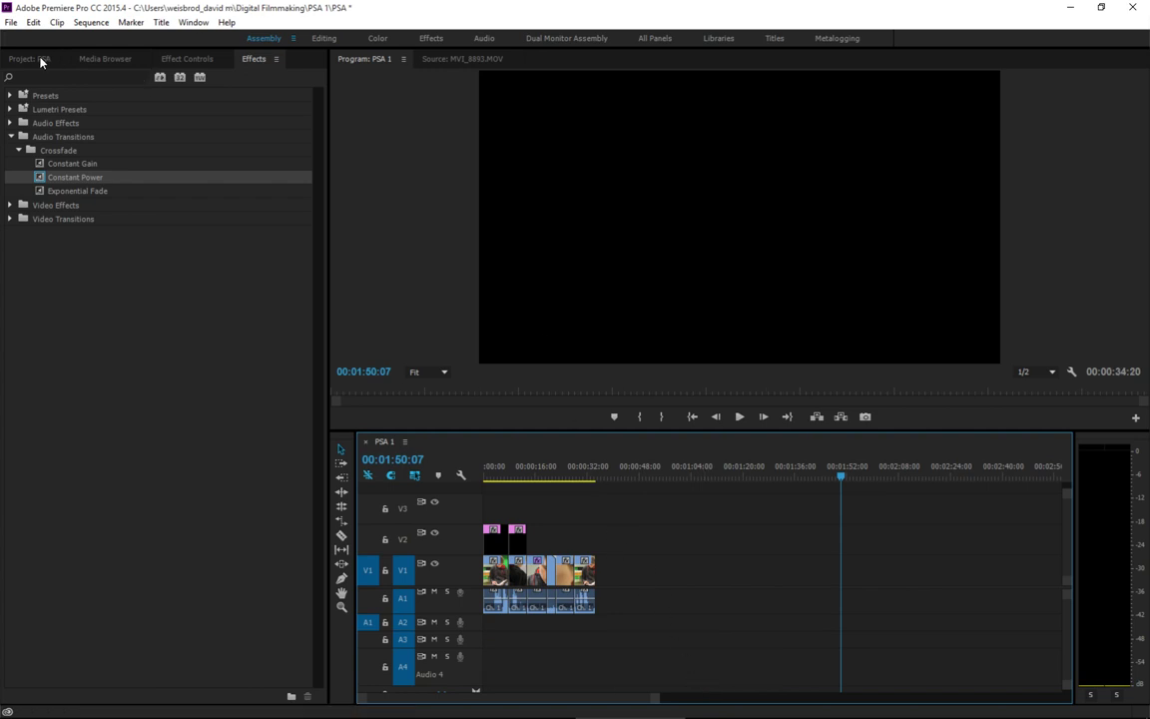
pyautogui.click(106, 58)
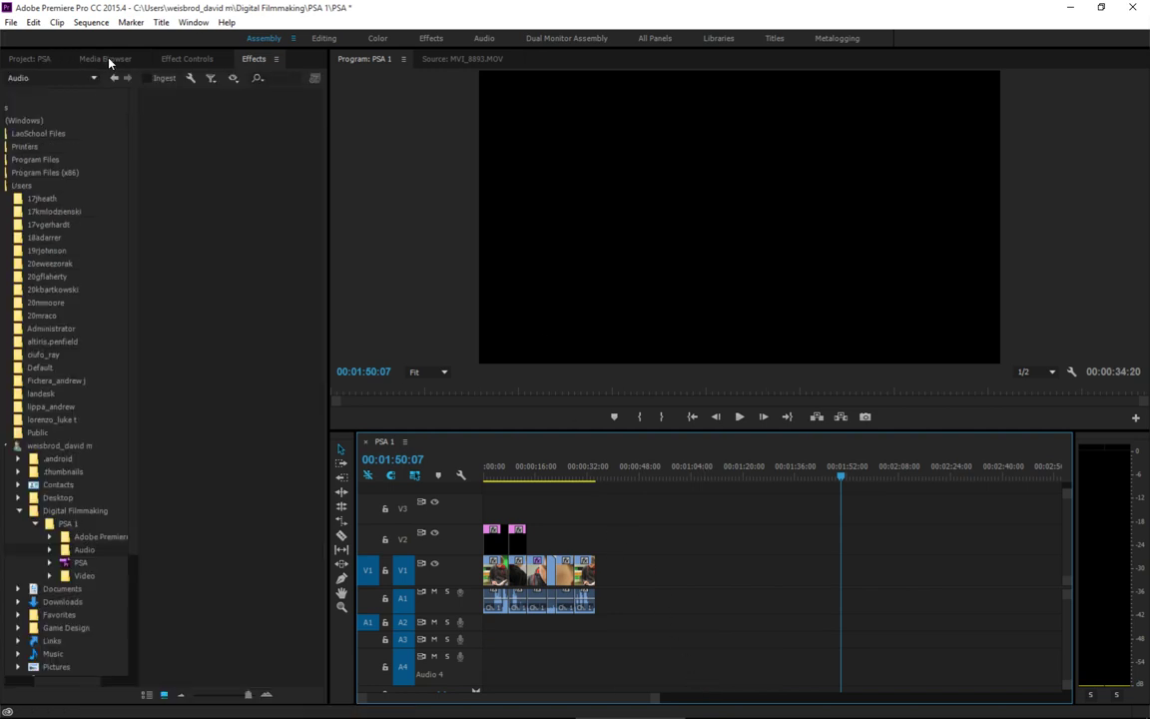
pyautogui.click(82, 574)
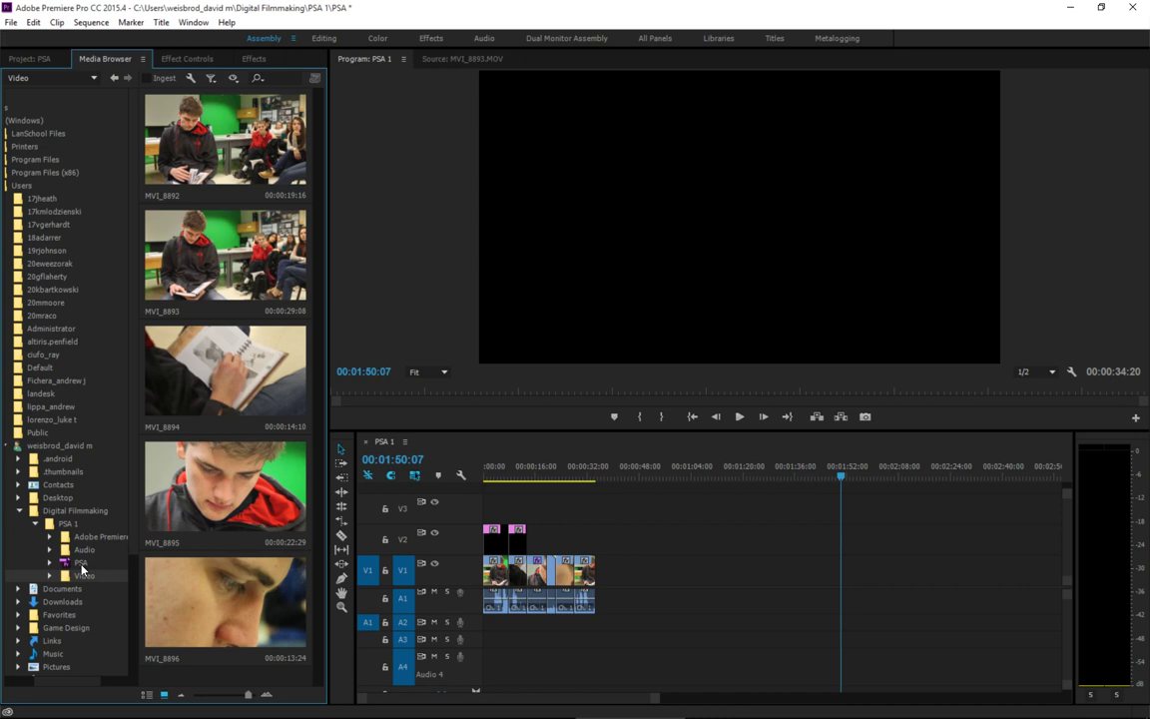
# Select the Video folder and briefly play back the sequence.
pyautogui.click(82, 576)
pyautogui.press('space')
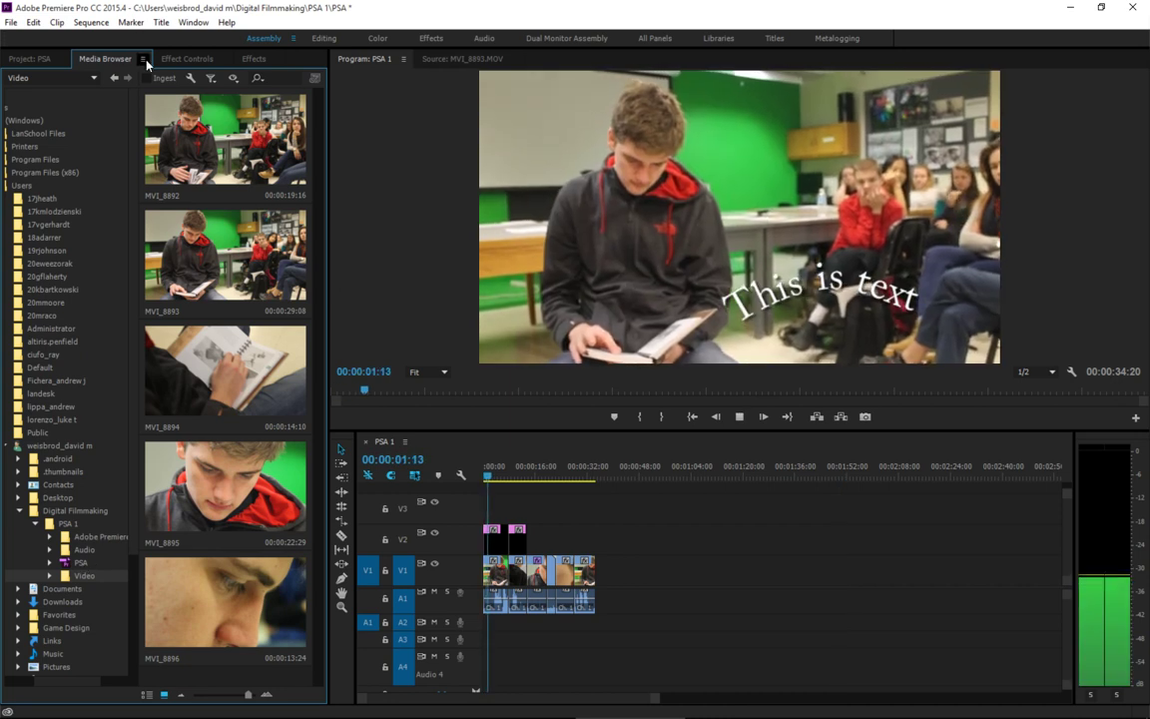
pyautogui.press('space')
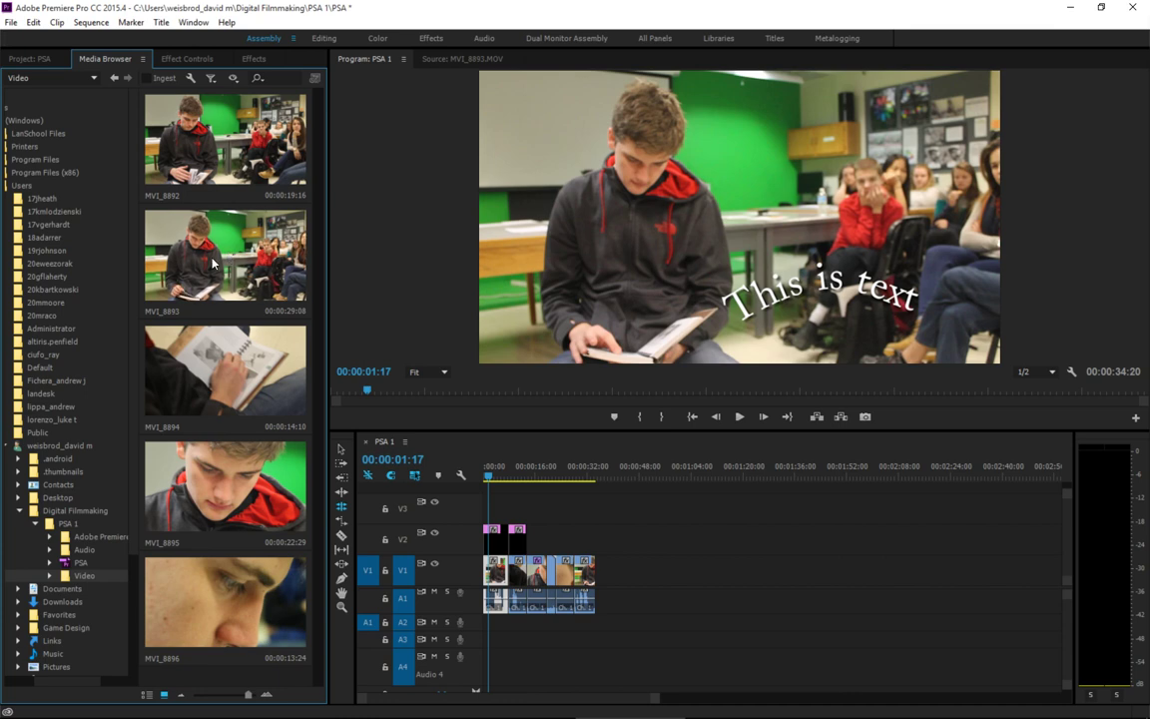
# Add MVI_8894, unlink and delete its video, and place its audio at the start of A3.
pyautogui.moveTo(201, 358); pyautogui.dragTo(629, 564)
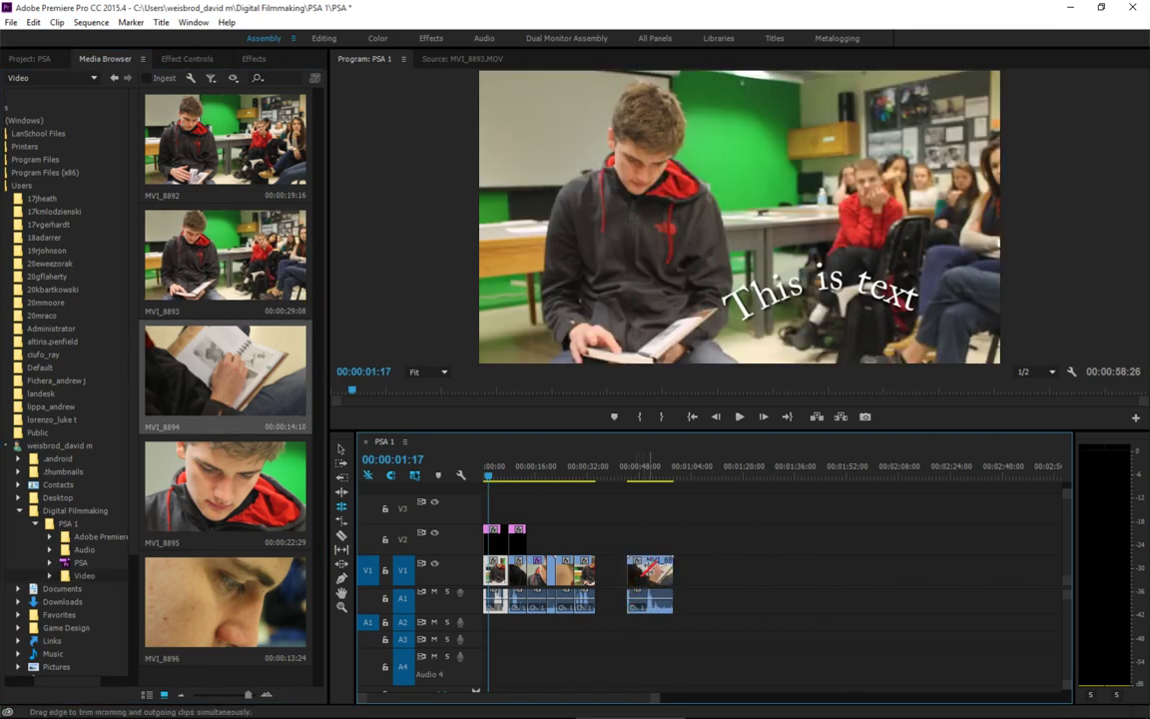
pyautogui.rightClick(649, 572)
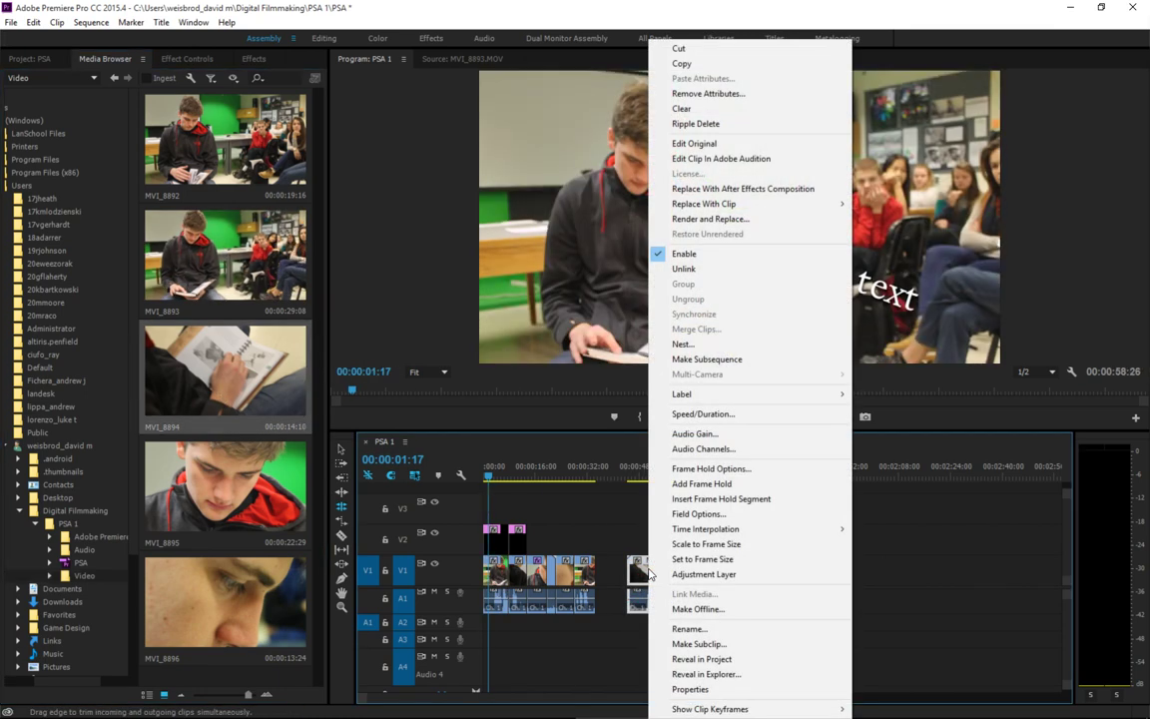
pyautogui.click(696, 269)
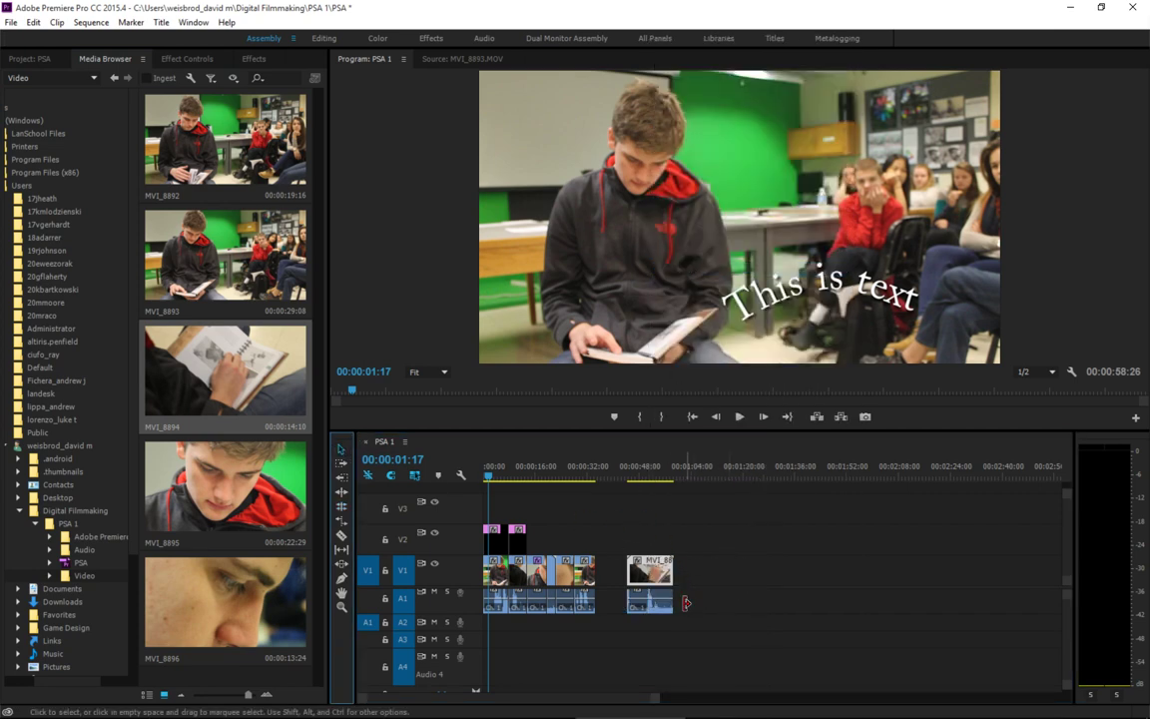
pyautogui.press('Delete')
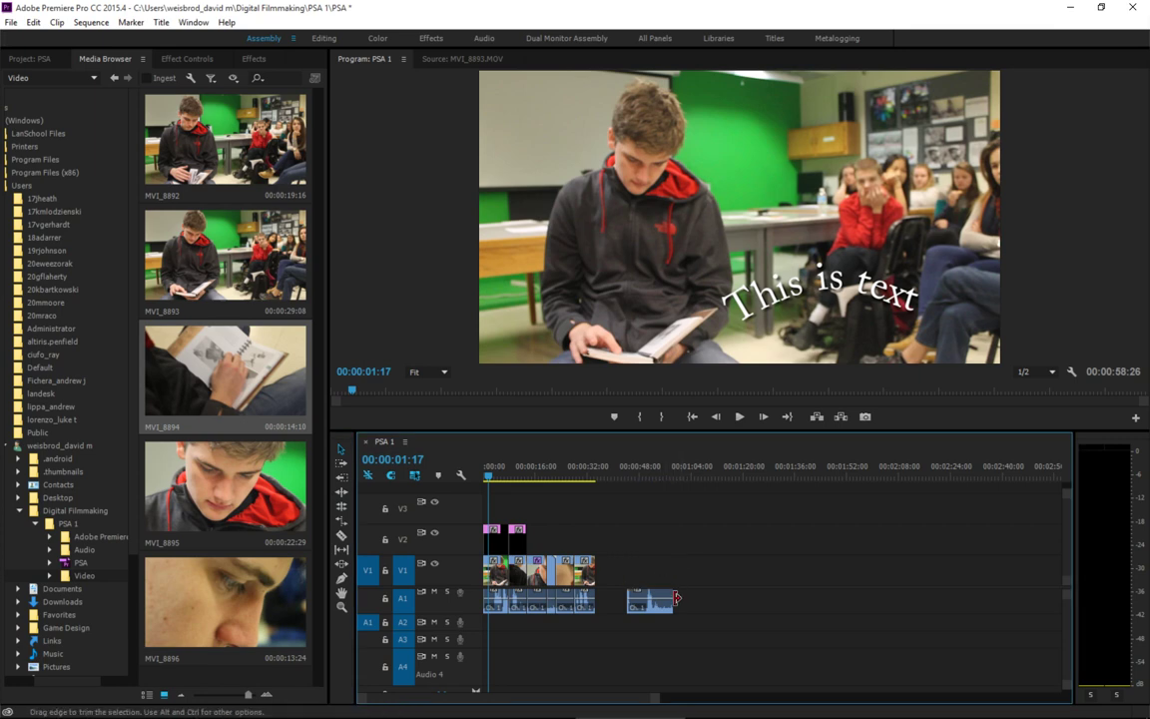
pyautogui.moveTo(658, 613); pyautogui.dragTo(521, 645)
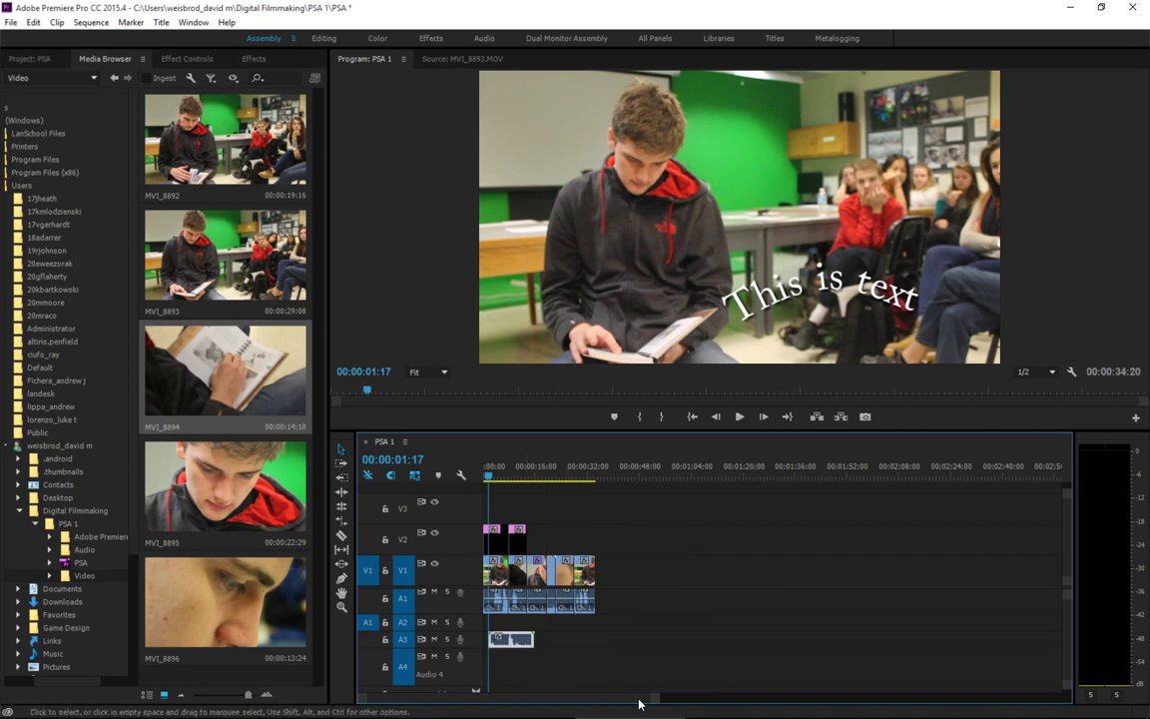
pyautogui.click(521, 644)
pyautogui.moveTo(521, 644)
pyautogui.mouseDown()
pyautogui.moveTo(521, 622)
pyautogui.moveTo(521, 639)
pyautogui.mouseUp()
# Delete the A3 audio clip, mute track A1, and switch to the Audio folder in File Explorer.
pyautogui.press('Delete')
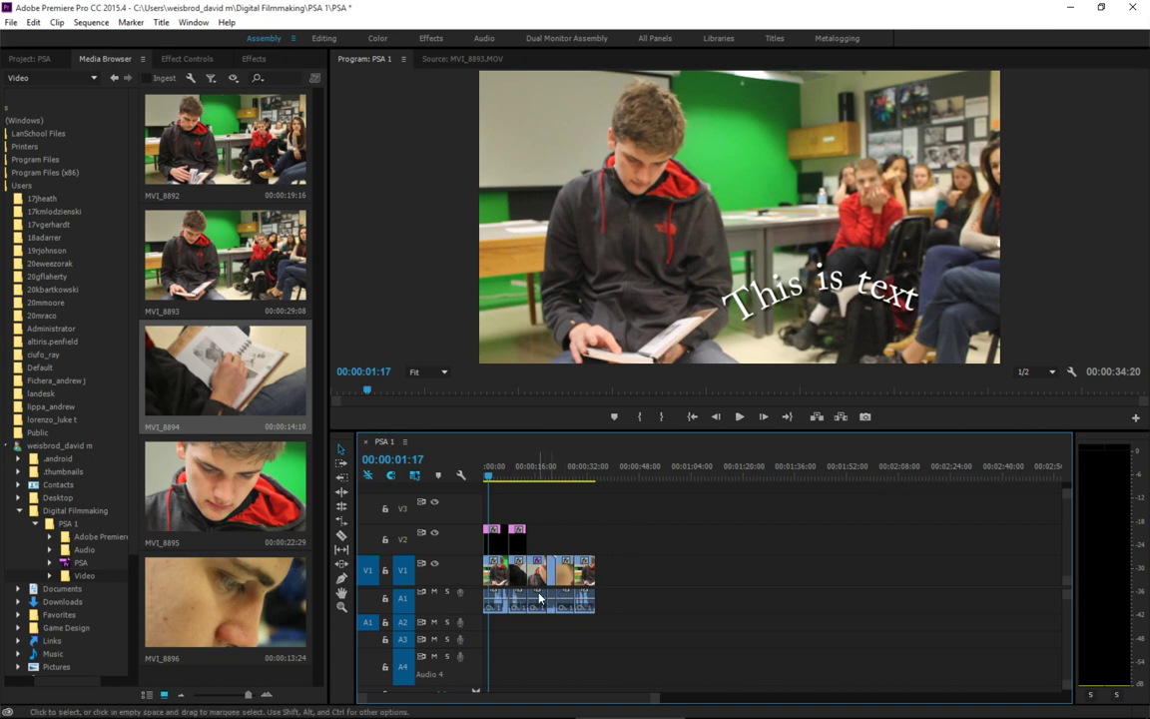
pyautogui.click(434, 593)
pyautogui.hotkey('alt', 'Tab')
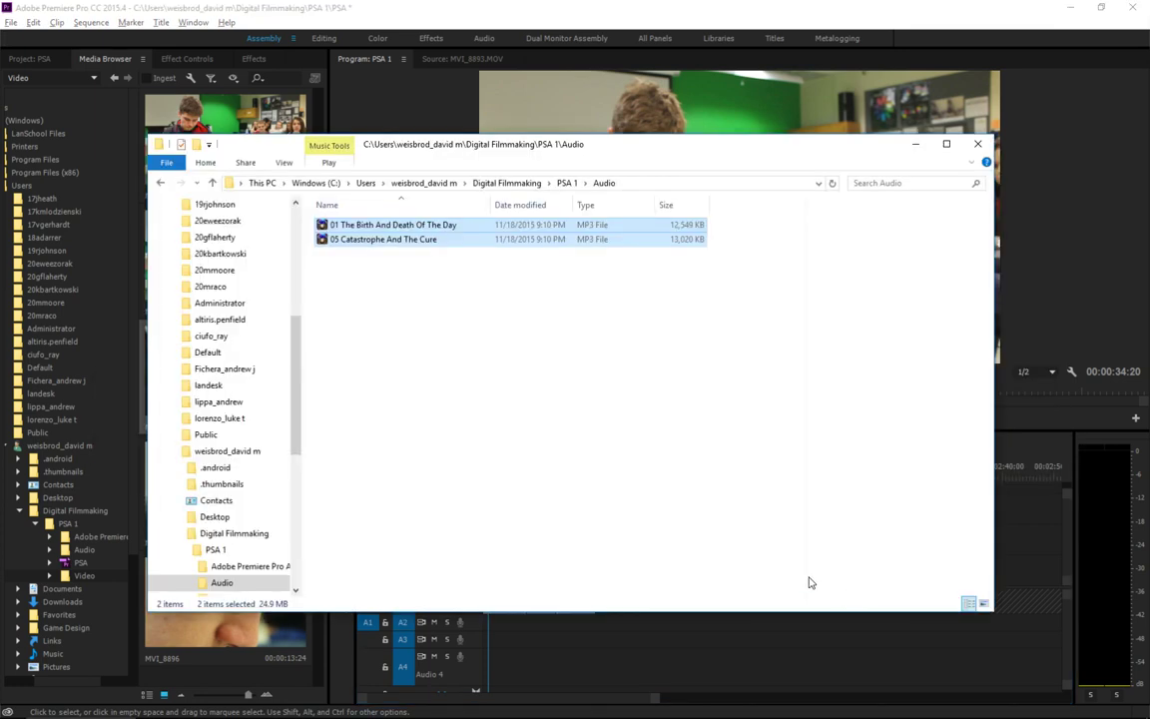
pyautogui.hotkey('alt', 'Tab')
pyautogui.hotkey('alt', 'Tab')
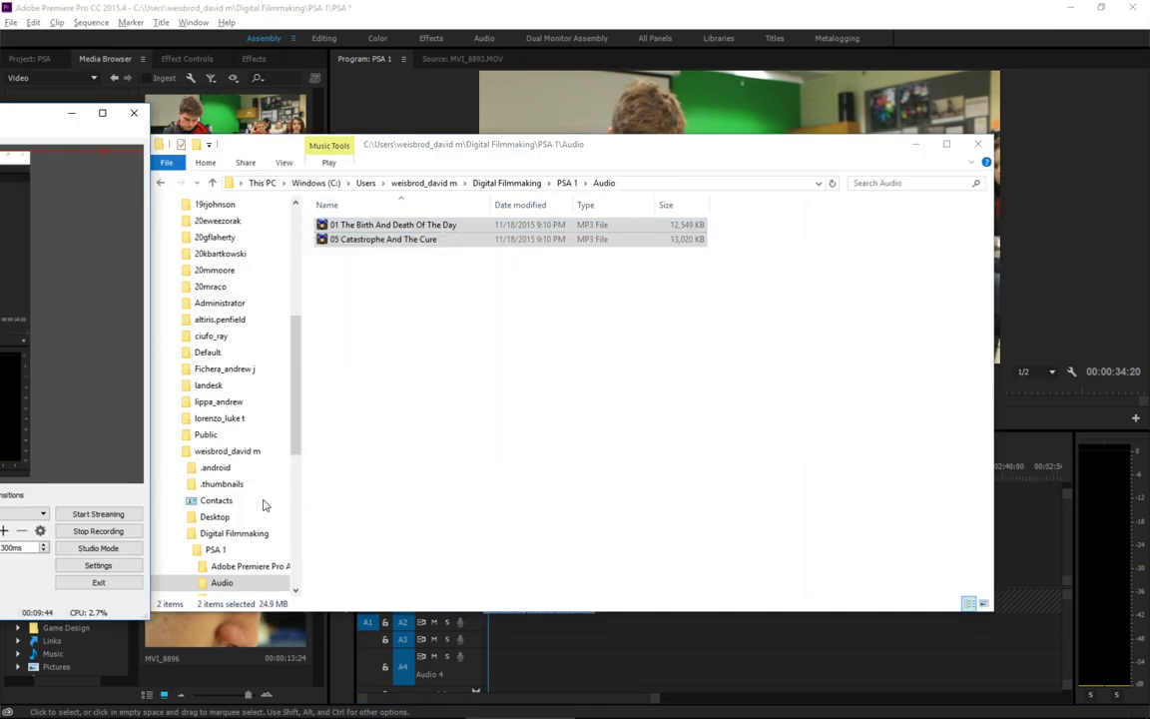